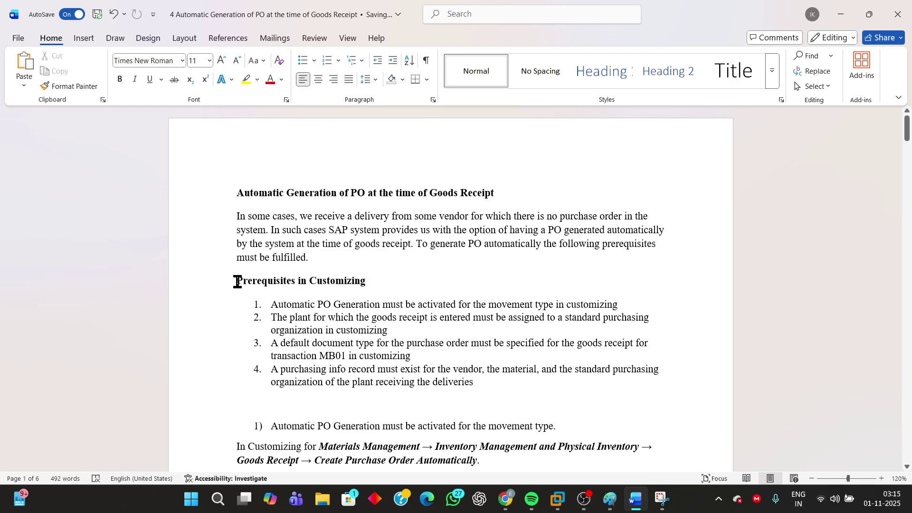
Review the four customizing prerequisites for automatic PO generation at goods receipt in the document
{"action": "left_click_drag", "start_coordinate": [236, 281], "coordinate": [370, 280]}
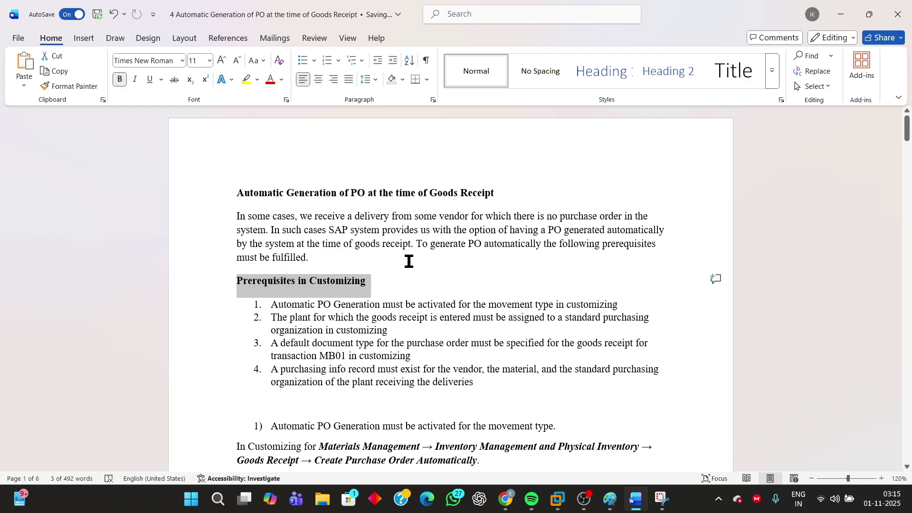
{"action": "left_click", "coordinate": [295, 305]}
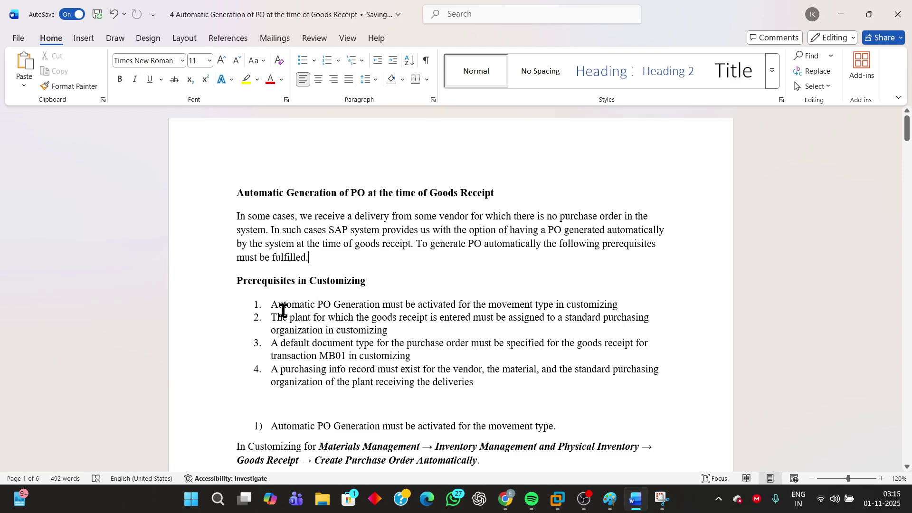
{"action": "left_click_drag", "start_coordinate": [272, 305], "coordinate": [623, 312]}
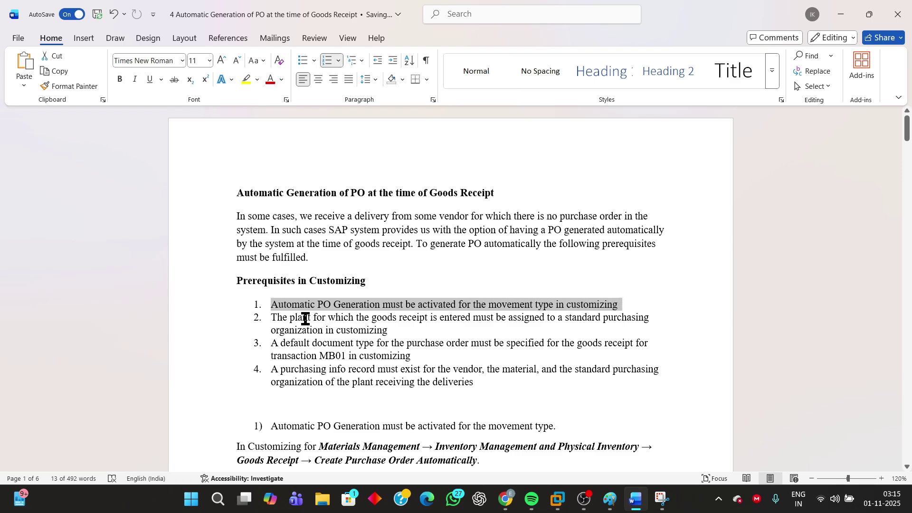
{"action": "left_click_drag", "start_coordinate": [271, 318], "coordinate": [615, 324]}
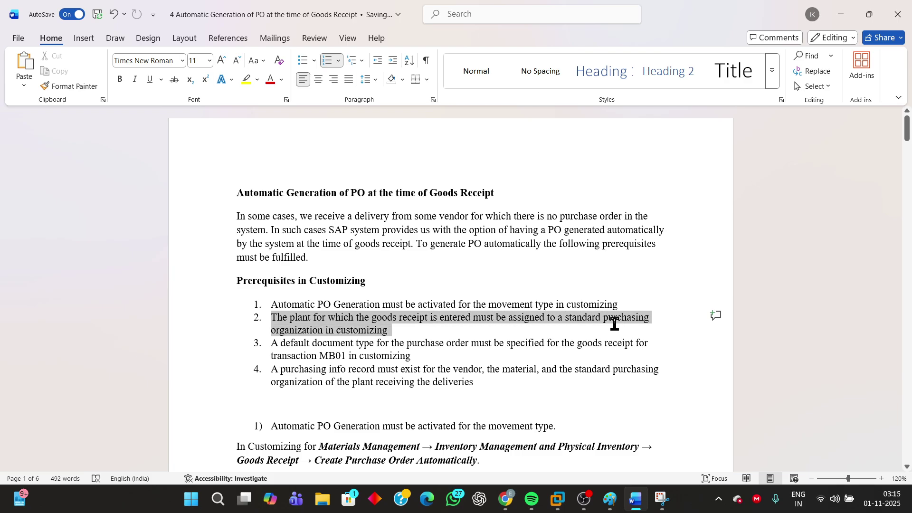
{"action": "left_click", "coordinate": [343, 344]}
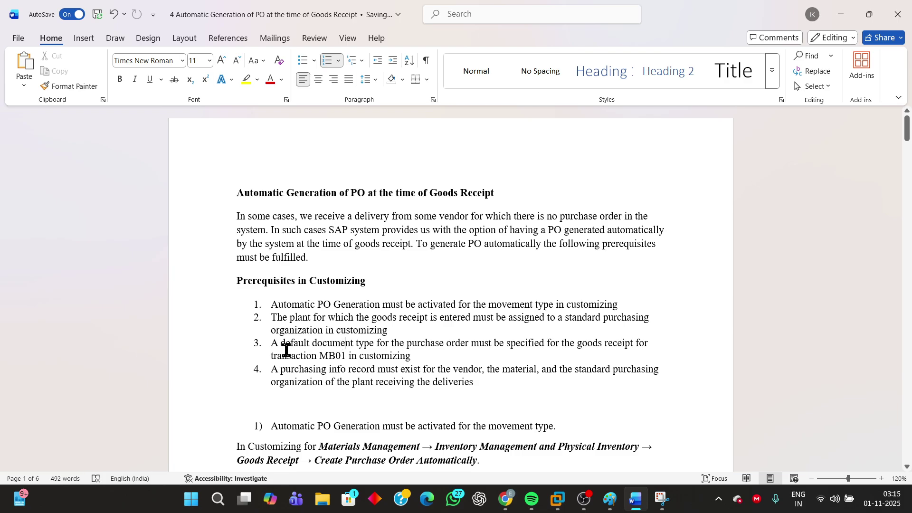
{"action": "left_click_drag", "start_coordinate": [271, 346], "coordinate": [650, 356]}
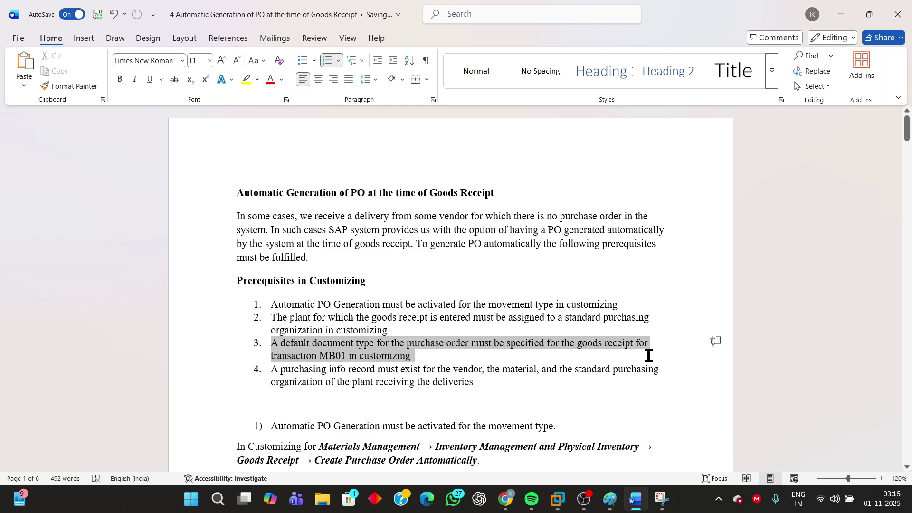
{"action": "left_click", "coordinate": [265, 390]}
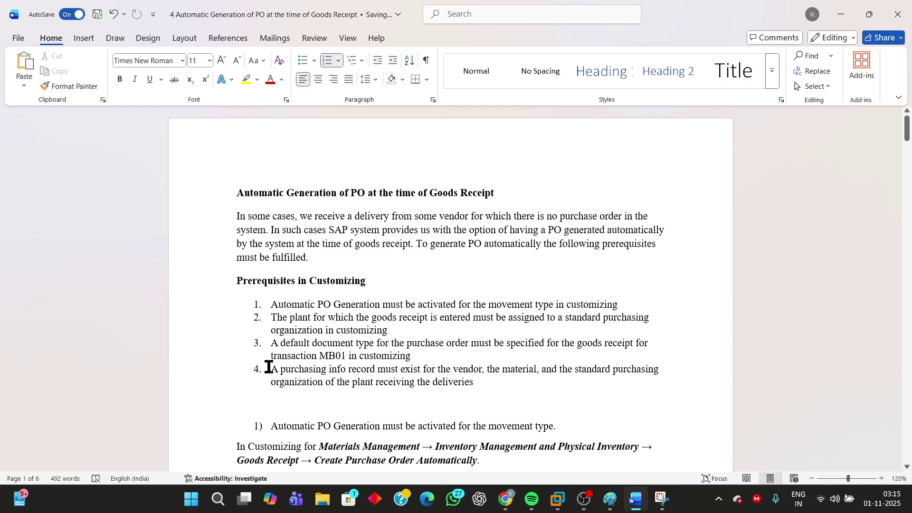
{"action": "left_click_drag", "start_coordinate": [269, 369], "coordinate": [647, 383]}
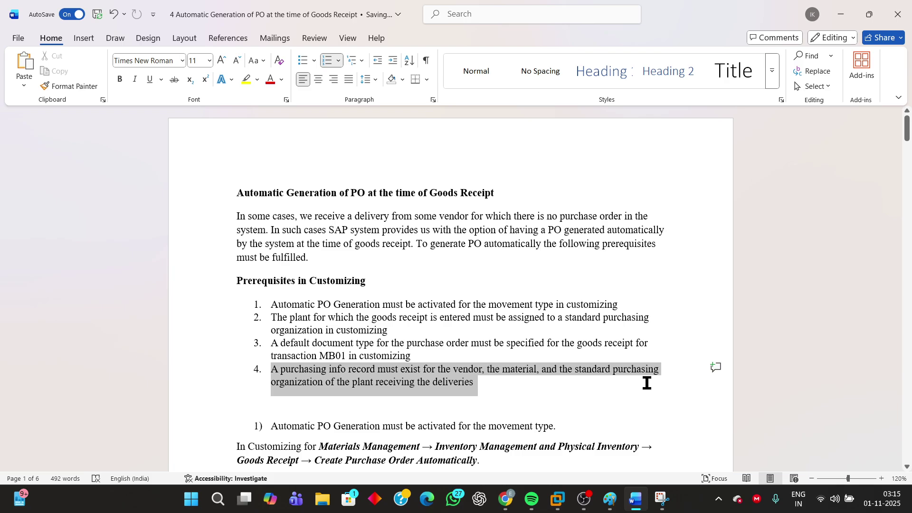
{"action": "left_click_drag", "start_coordinate": [647, 383], "coordinate": [647, 383]}
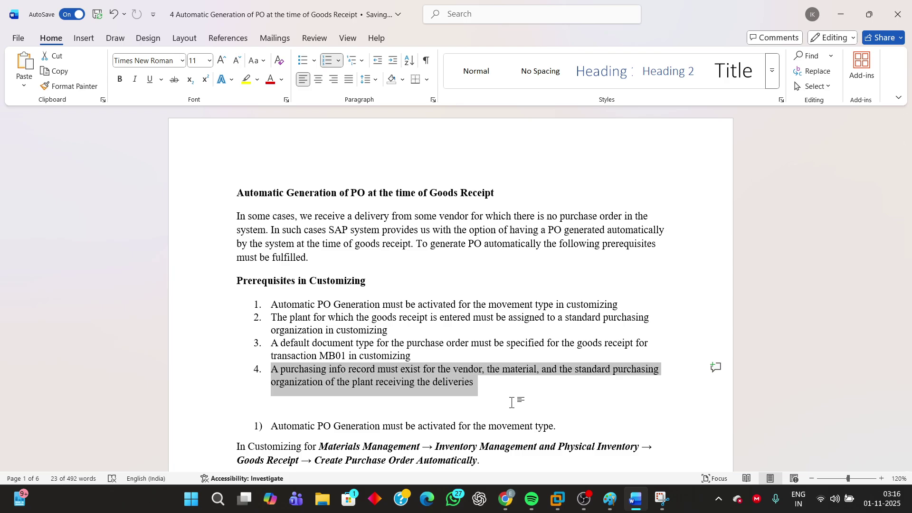
{"action": "left_click", "coordinate": [483, 396]}
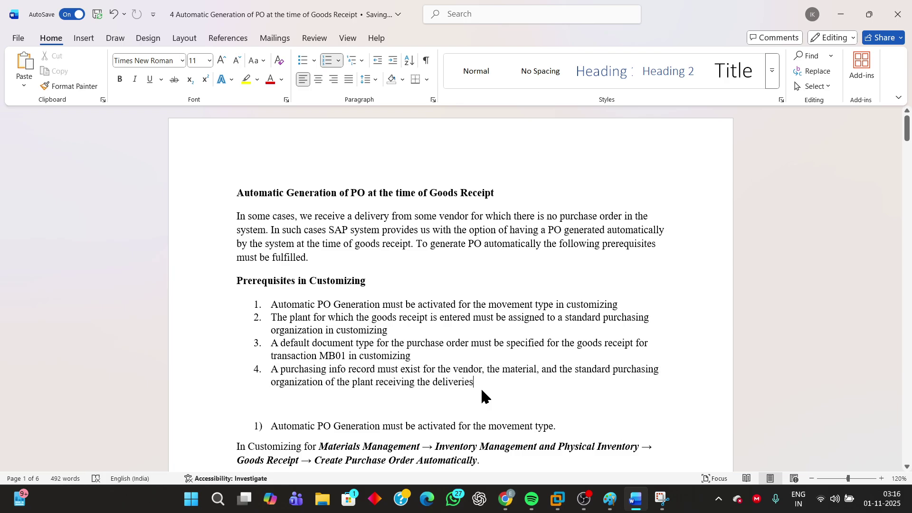
Check the first prerequisite and its customizing path from Materials Management to Create Purchase Order Automatically, including the illustrated IMG structure
{"action": "scroll", "coordinate": [483, 396], "scroll_direction": "down", "scroll_amount": 4}
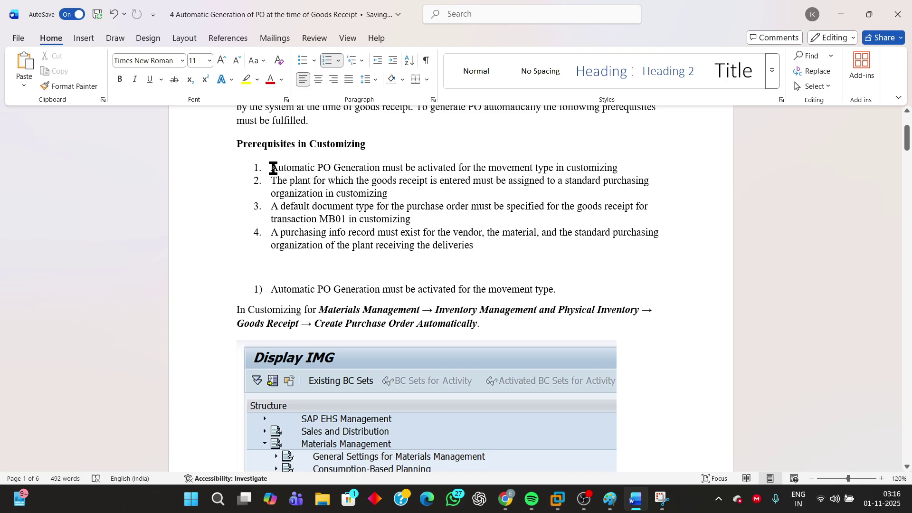
{"action": "left_click_drag", "start_coordinate": [274, 168], "coordinate": [629, 171]}
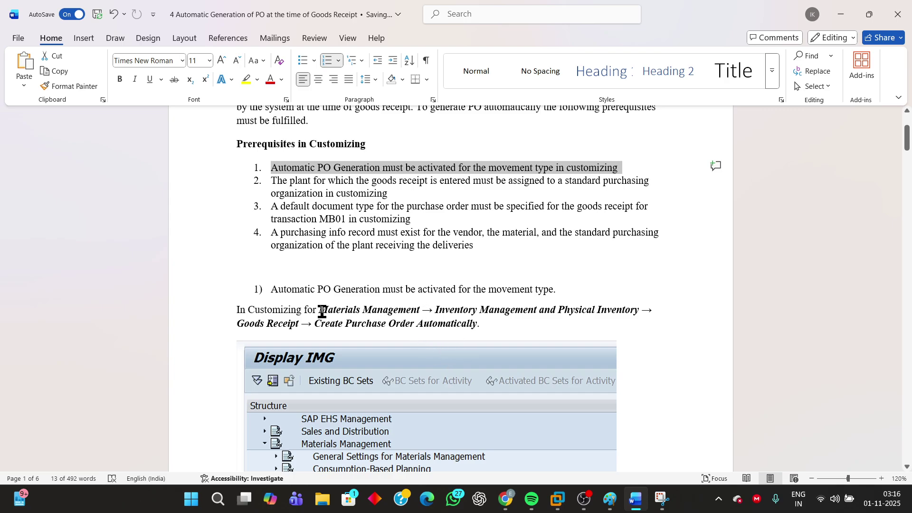
{"action": "left_click_drag", "start_coordinate": [321, 309], "coordinate": [487, 321]}
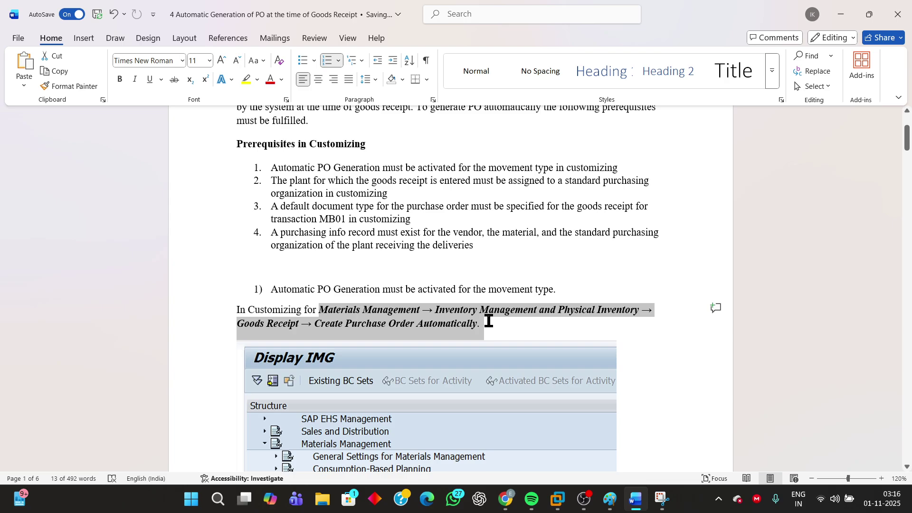
{"action": "scroll", "coordinate": [501, 383], "scroll_direction": "down", "scroll_amount": 5}
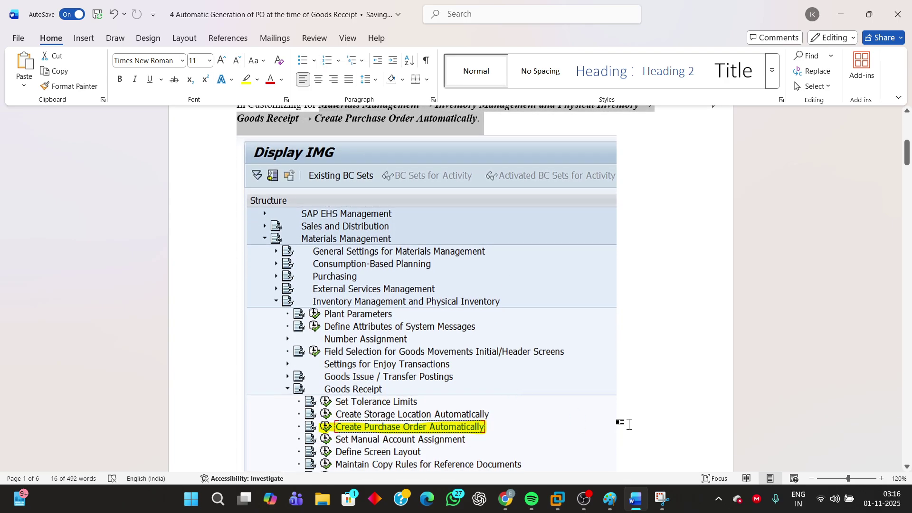
Switch to the VISUINFOEHP6 virtual machine, bring up the SAP session with the EKKO table entries and return it to SAP Easy Access
{"action": "mouse_move", "coordinate": [558, 499]}
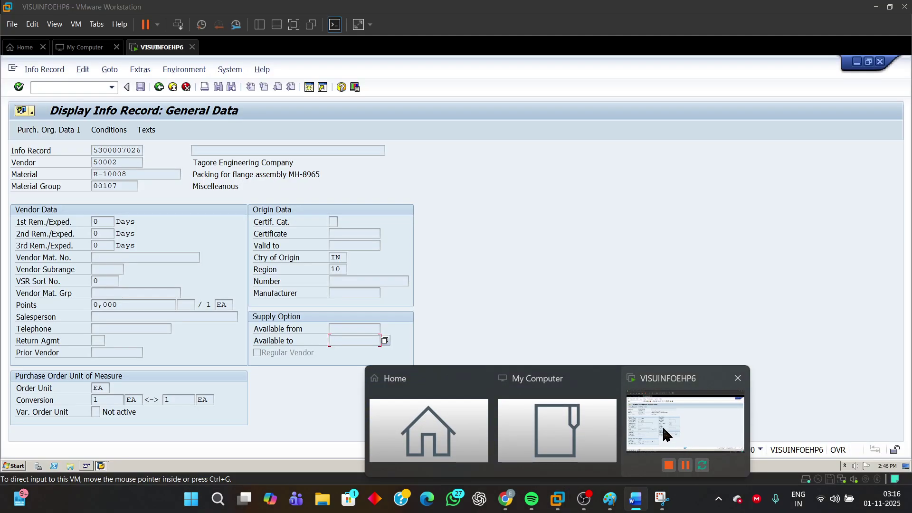
{"action": "left_click", "coordinate": [667, 435]}
{"action": "left_click", "coordinate": [101, 466]}
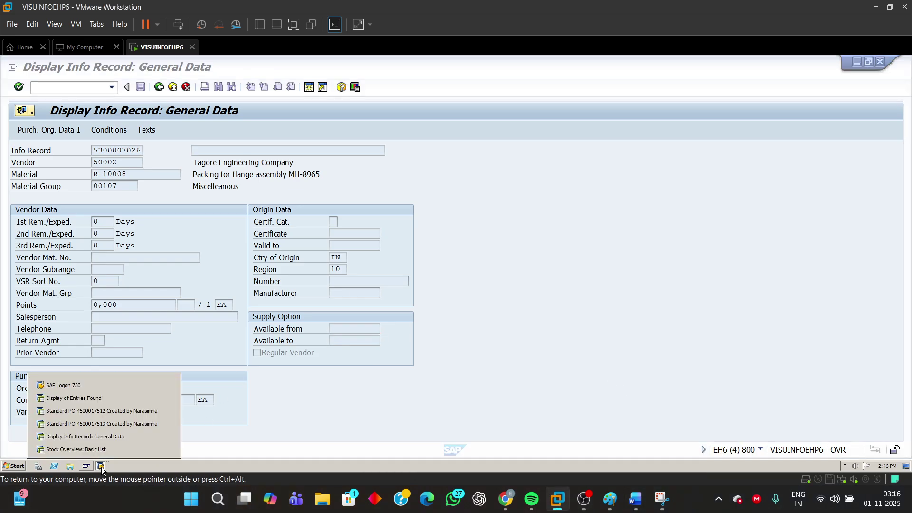
{"action": "left_click", "coordinate": [74, 398]}
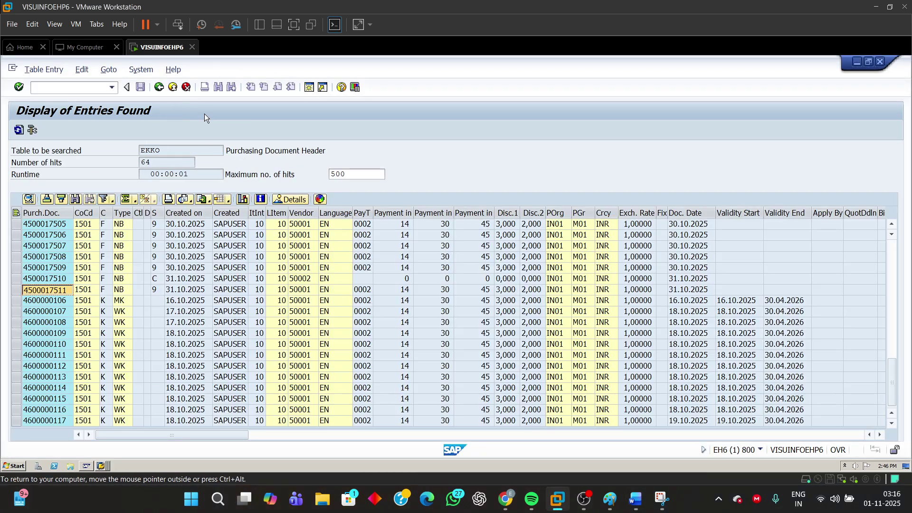
{"action": "left_click", "coordinate": [160, 88]}
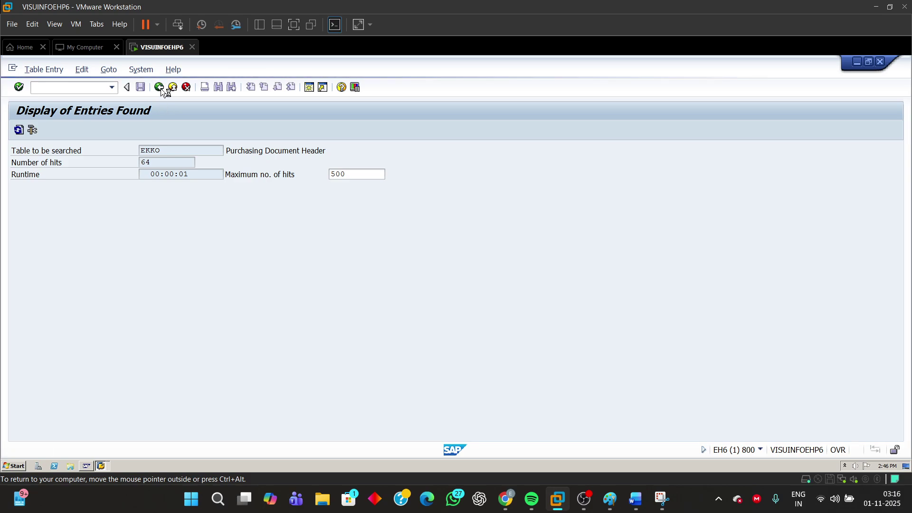
{"action": "left_click", "coordinate": [159, 88]}
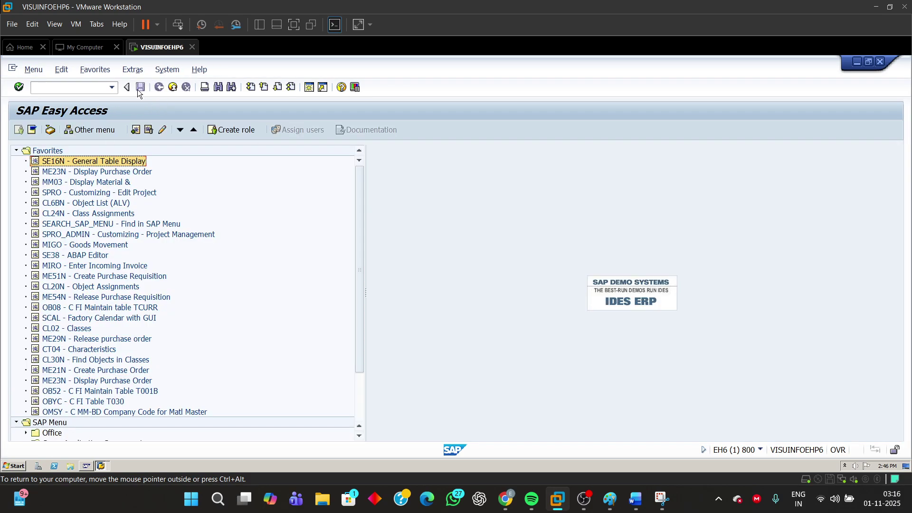
Open the SAP Reference IMG through SPRO and expand Materials Management down to Inventory Management and Physical Inventory
{"action": "double_click", "coordinate": [76, 193]}
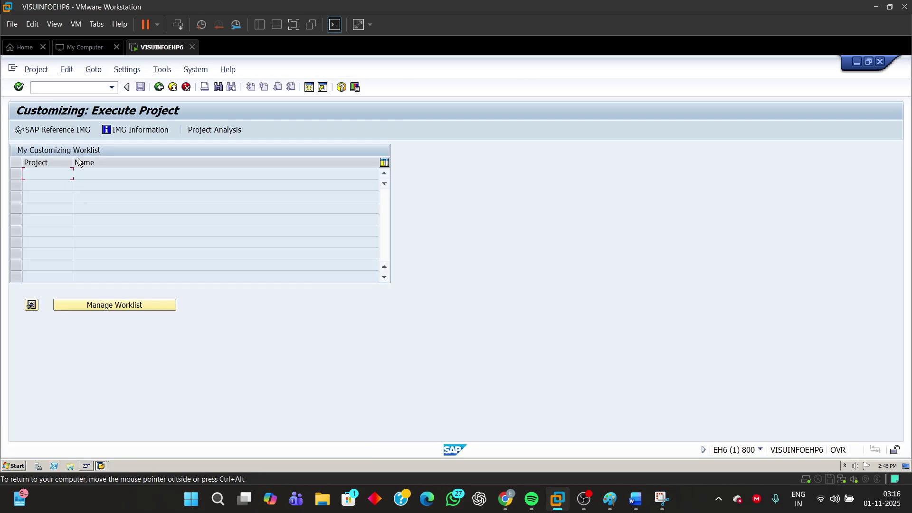
{"action": "left_click", "coordinate": [75, 130]}
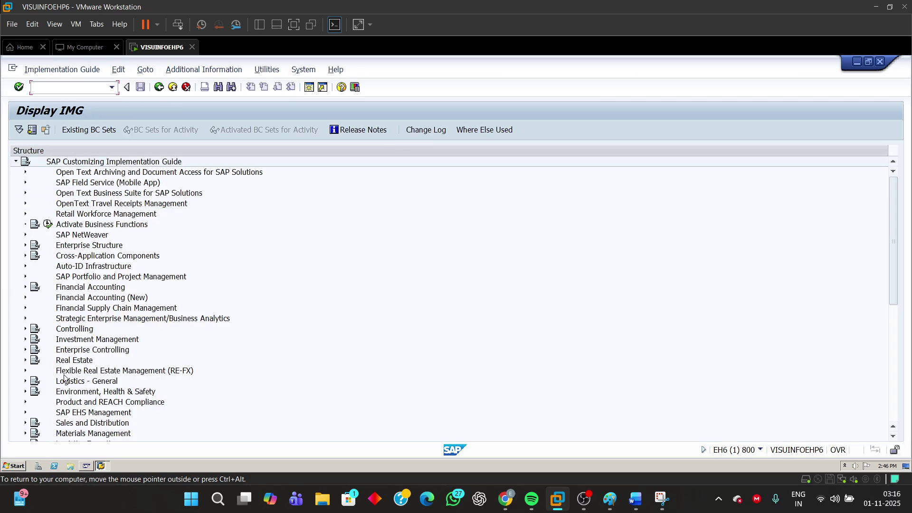
{"action": "left_click", "coordinate": [26, 434]}
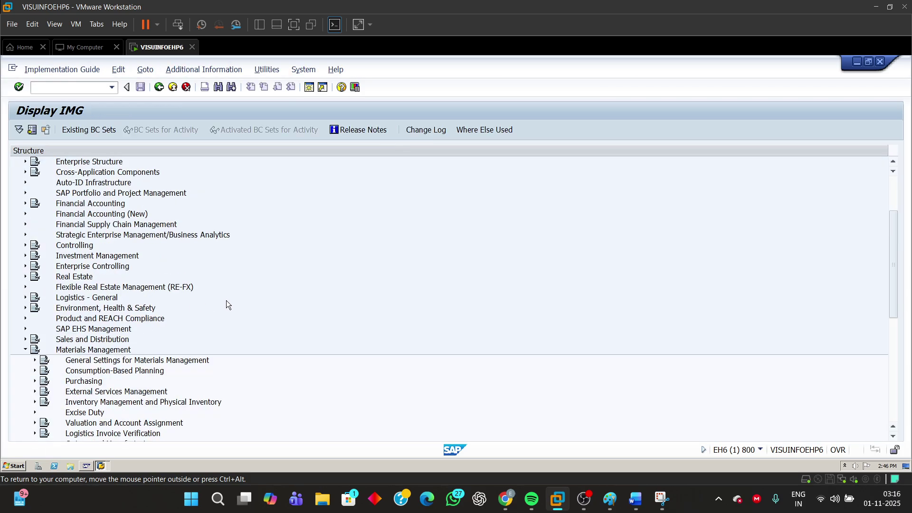
{"action": "left_click", "coordinate": [35, 383]}
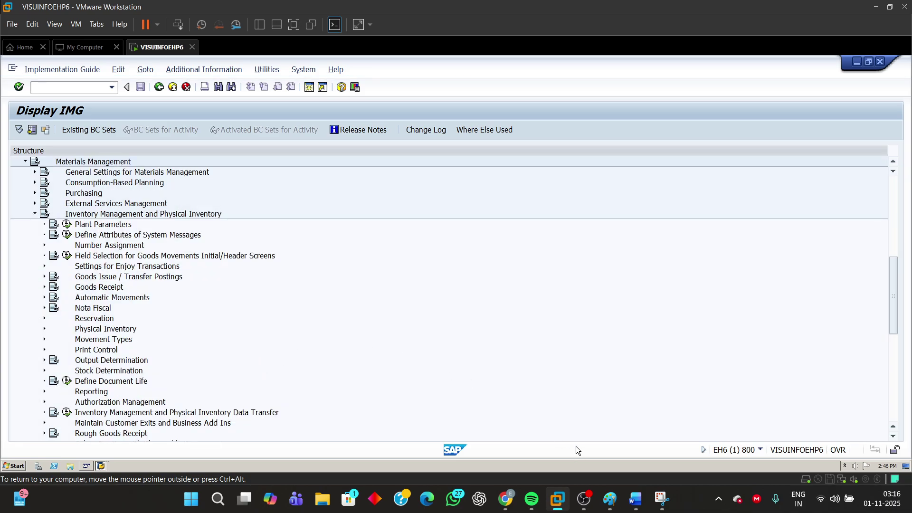
Expand Goods Receipt under Inventory Management and Physical Inventory and execute the Create Purchase Order Automatically activity
{"action": "mouse_move", "coordinate": [640, 502]}
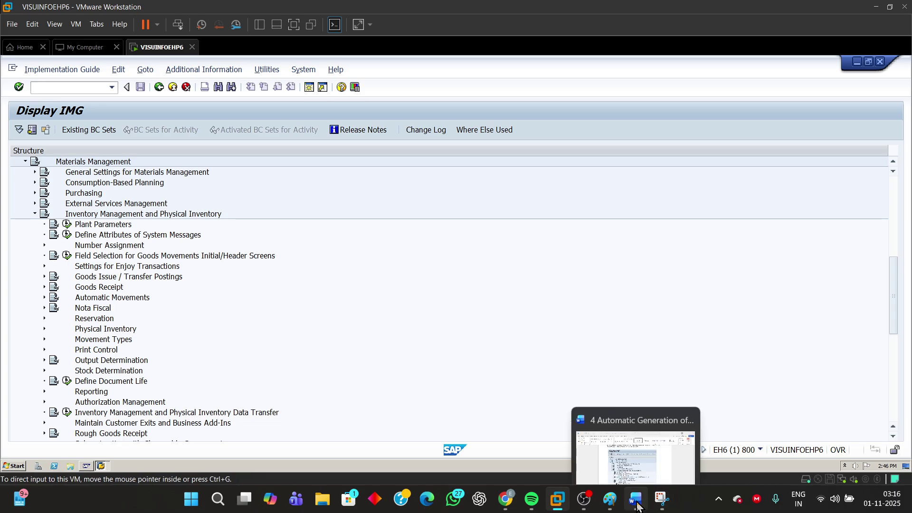
{"action": "left_click", "coordinate": [659, 449]}
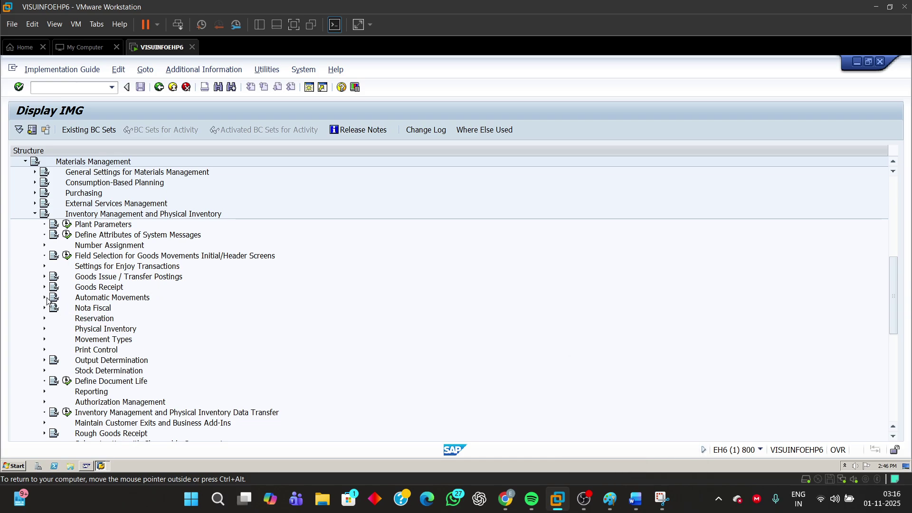
{"action": "left_click", "coordinate": [44, 287]}
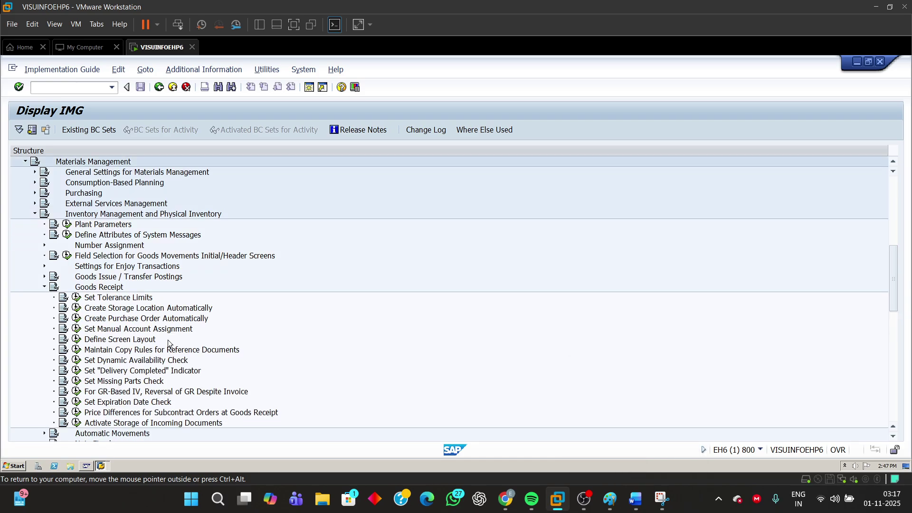
{"action": "left_click", "coordinate": [135, 321]}
{"action": "scroll", "coordinate": [135, 323], "scroll_direction": "up", "scroll_amount": 1}
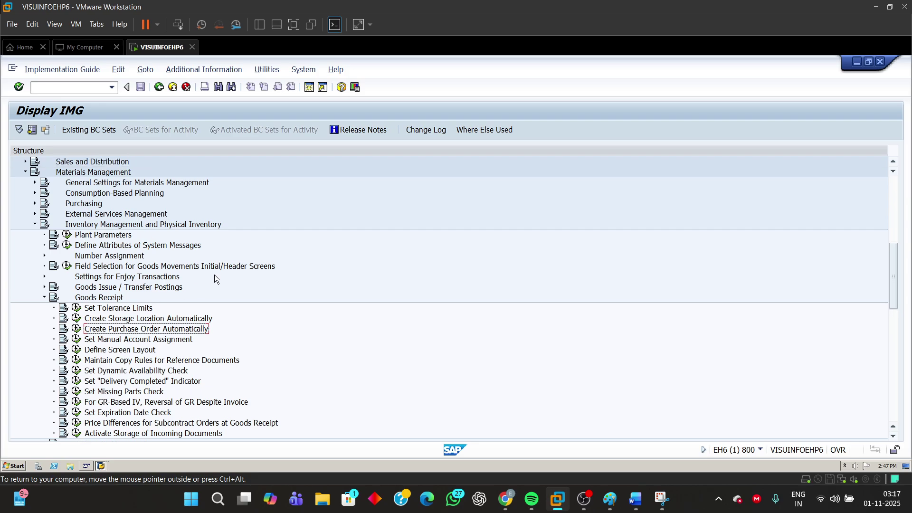
{"action": "left_click", "coordinate": [79, 331]}
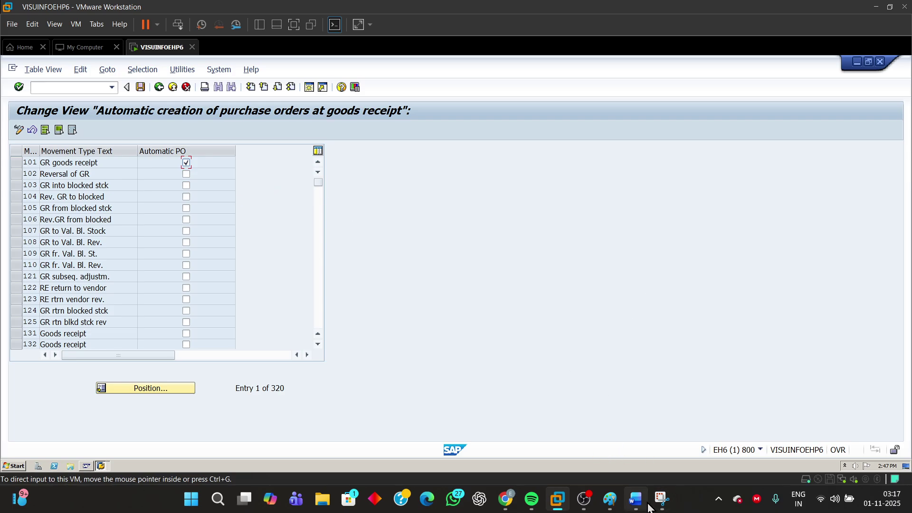
Switch to the Word document and review the second prerequisite and its customizing path to Assign standard purchasing organization to plant
{"action": "mouse_move", "coordinate": [636, 503]}
{"action": "left_click", "coordinate": [656, 437]}
{"action": "scroll", "coordinate": [577, 293], "scroll_direction": "up", "scroll_amount": 10}
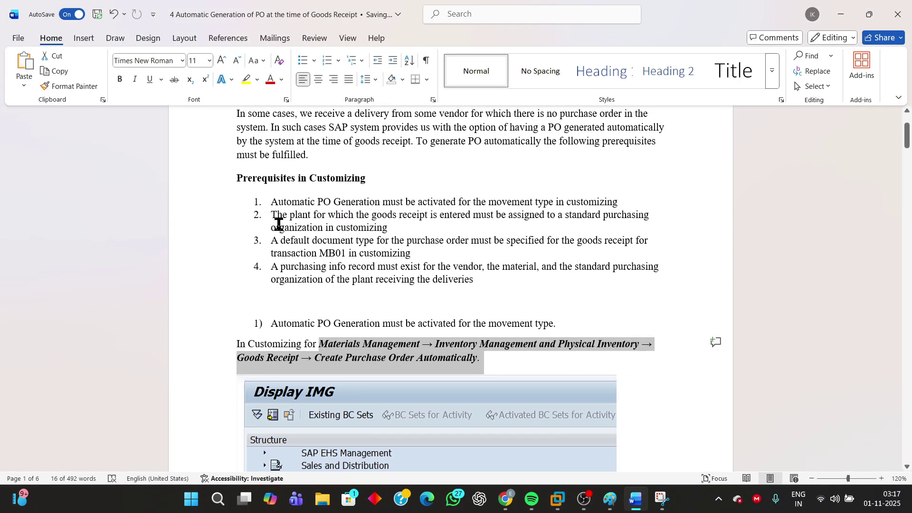
{"action": "left_click_drag", "start_coordinate": [272, 215], "coordinate": [396, 224]}
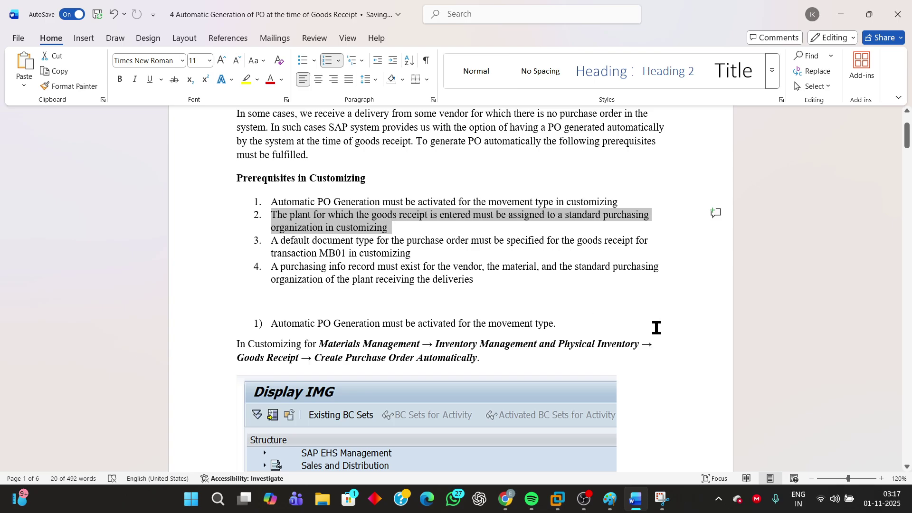
{"action": "scroll", "coordinate": [656, 326], "scroll_direction": "down", "scroll_amount": 14}
{"action": "scroll", "coordinate": [670, 377], "scroll_direction": "down", "scroll_amount": 4}
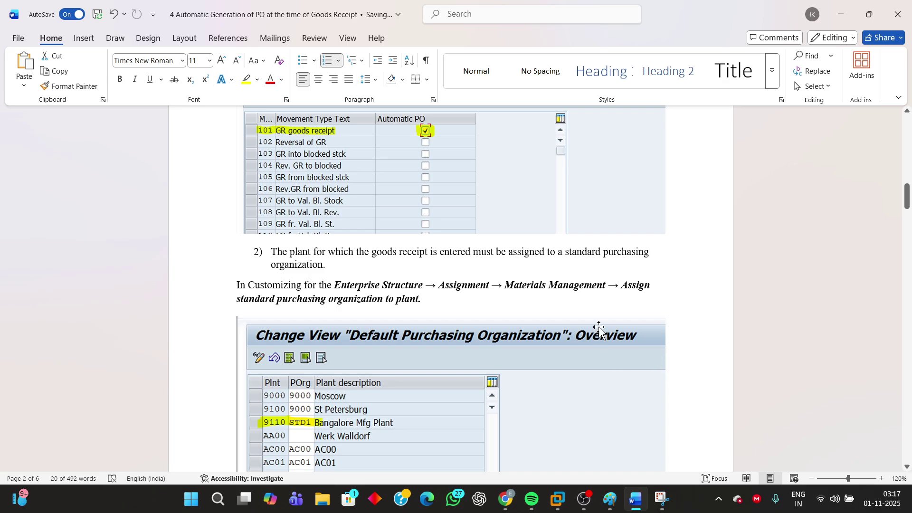
{"action": "left_click", "coordinate": [494, 303]}
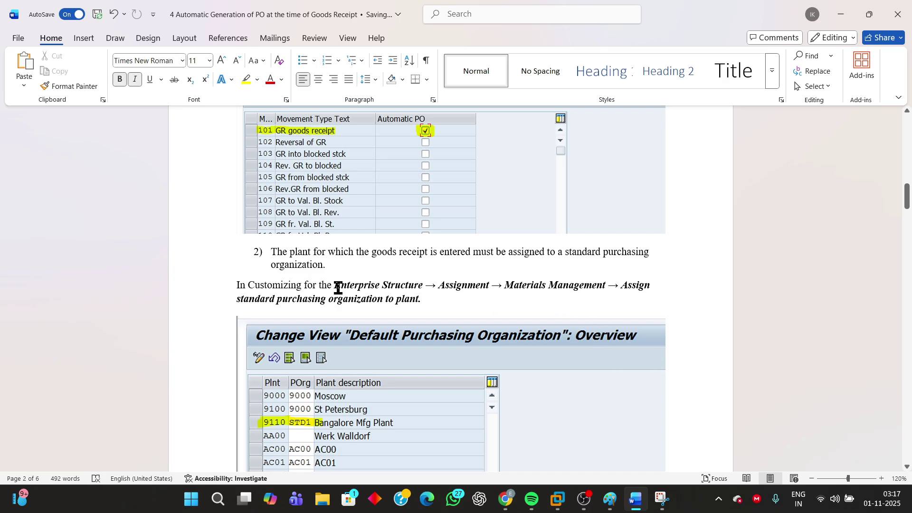
{"action": "left_click_drag", "start_coordinate": [336, 282], "coordinate": [643, 302]}
Switch back to the SAP session and leave the automatic purchase order creation view for the IMG structure
{"action": "mouse_move", "coordinate": [559, 499]}
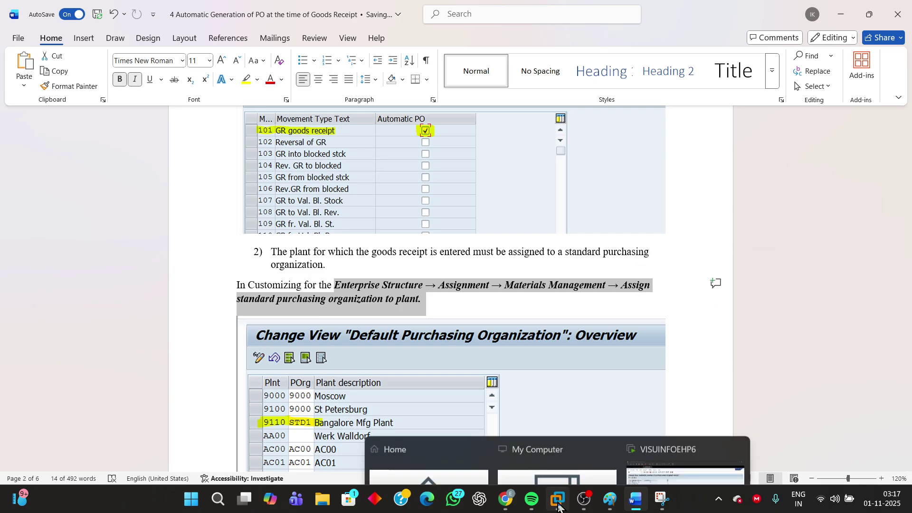
{"action": "left_click", "coordinate": [651, 435]}
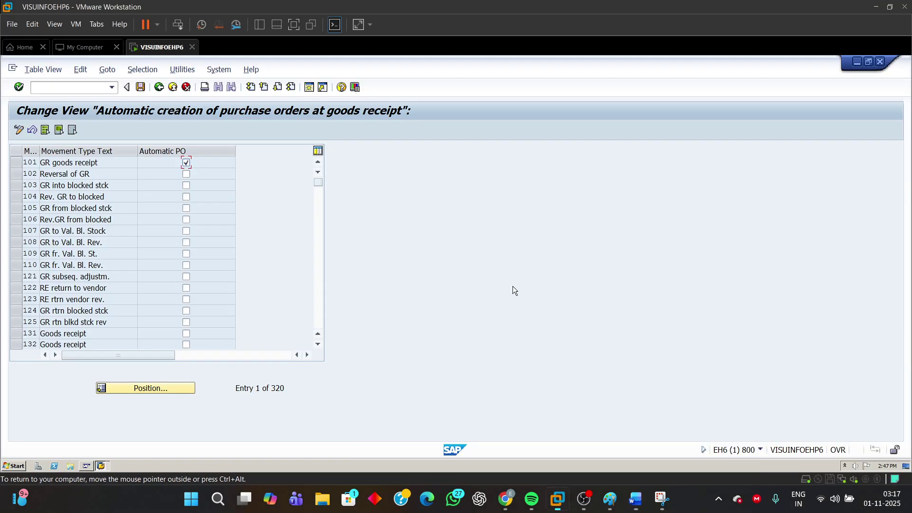
{"action": "left_click", "coordinate": [160, 88]}
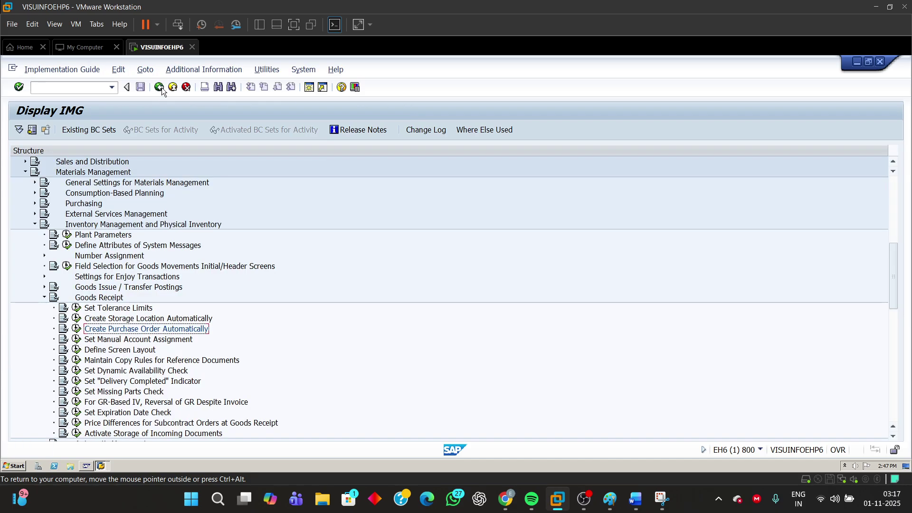
Collapse Materials Management in the IMG and expand Enterprise Structure, Assignment down to its Materials Management activities
{"action": "left_click", "coordinate": [25, 172]}
{"action": "scroll", "coordinate": [103, 227], "scroll_direction": "up", "scroll_amount": 2}
{"action": "scroll", "coordinate": [105, 227], "scroll_direction": "up", "scroll_amount": 1}
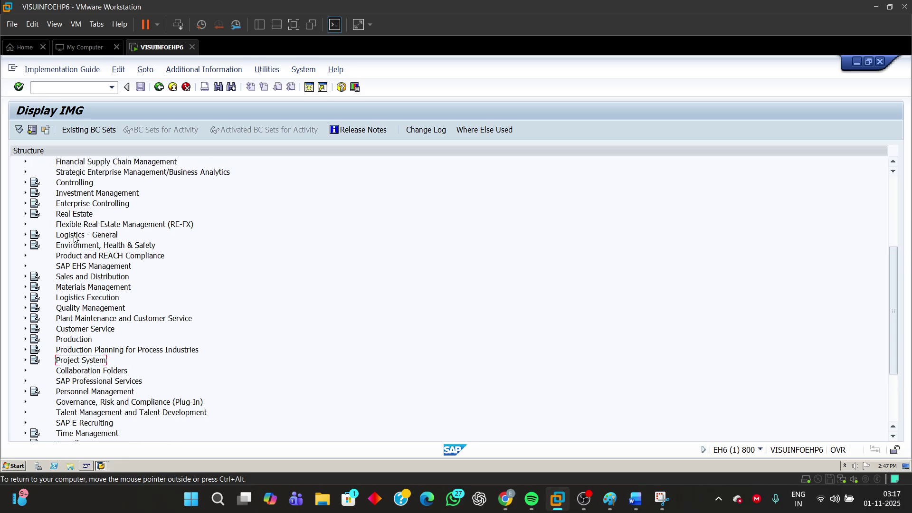
{"action": "scroll", "coordinate": [157, 244], "scroll_direction": "up", "scroll_amount": 2}
{"action": "scroll", "coordinate": [158, 239], "scroll_direction": "up", "scroll_amount": 4}
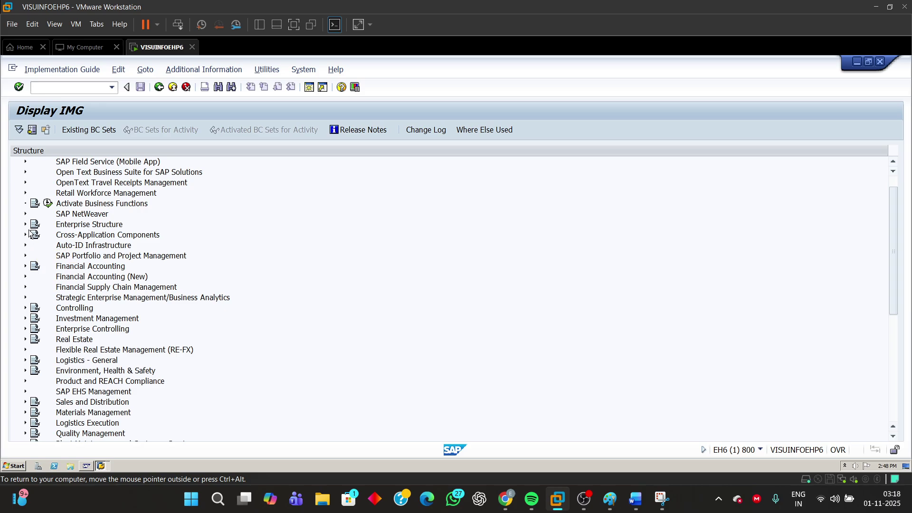
{"action": "left_click", "coordinate": [26, 225]}
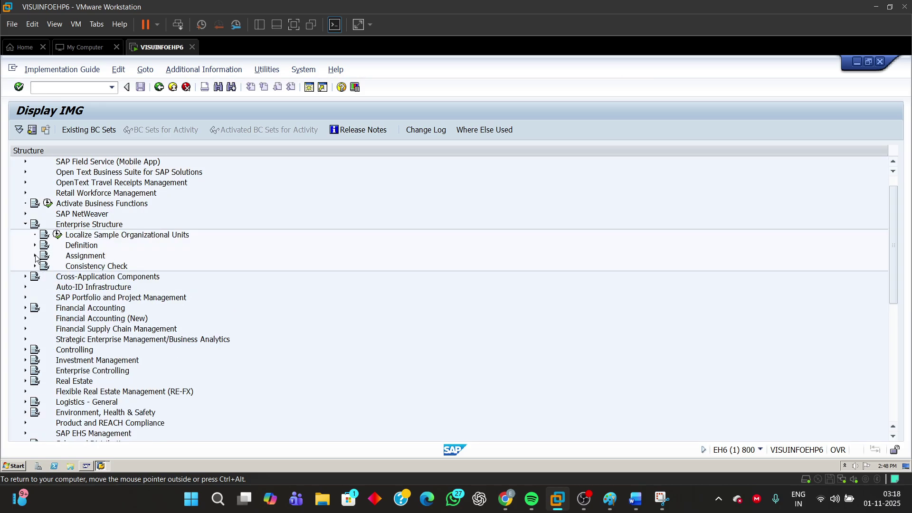
{"action": "left_click", "coordinate": [35, 255]}
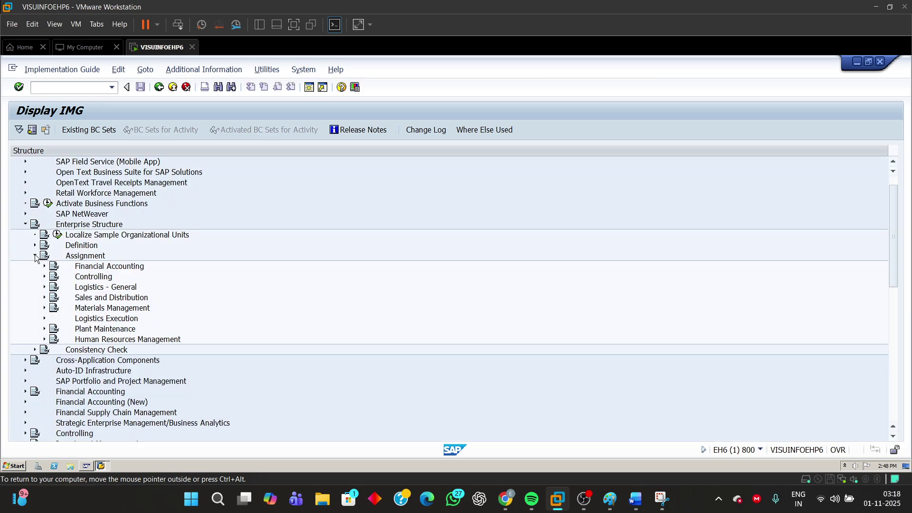
{"action": "left_click", "coordinate": [44, 308]}
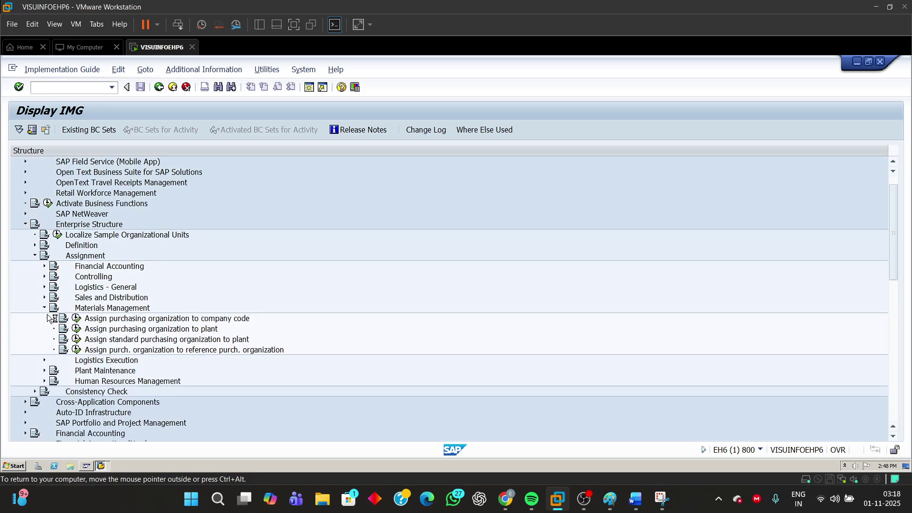
Execute Assign standard purchasing organization to plant, check the entry for plant 9110, and return to the IMG structure
{"action": "left_click", "coordinate": [135, 341]}
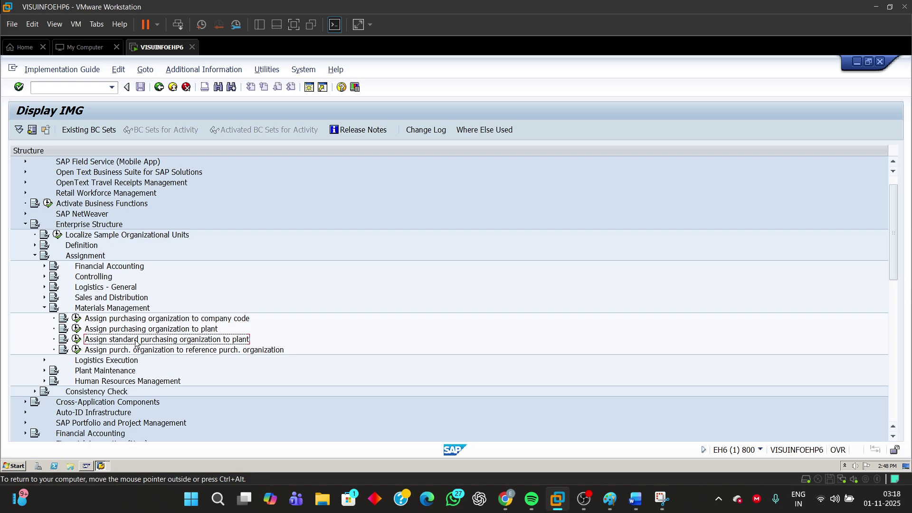
{"action": "left_click", "coordinate": [80, 341]}
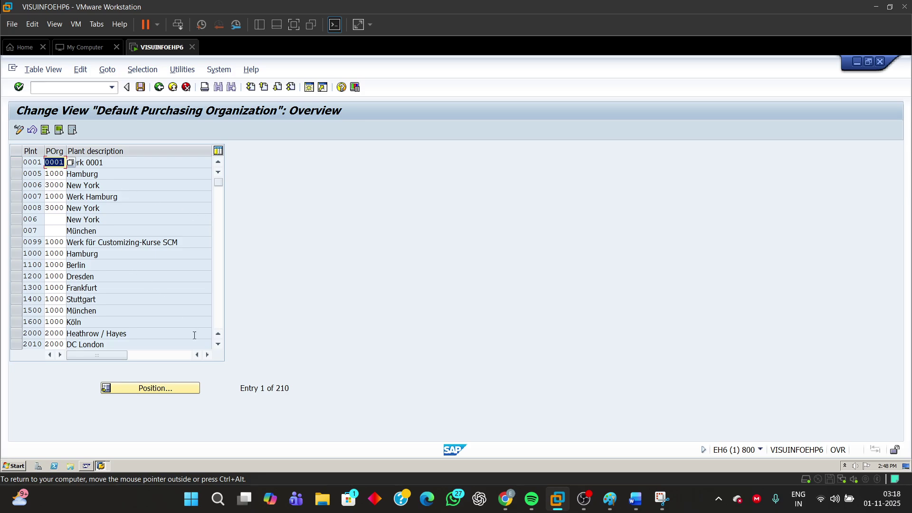
{"action": "left_click", "coordinate": [136, 387]}
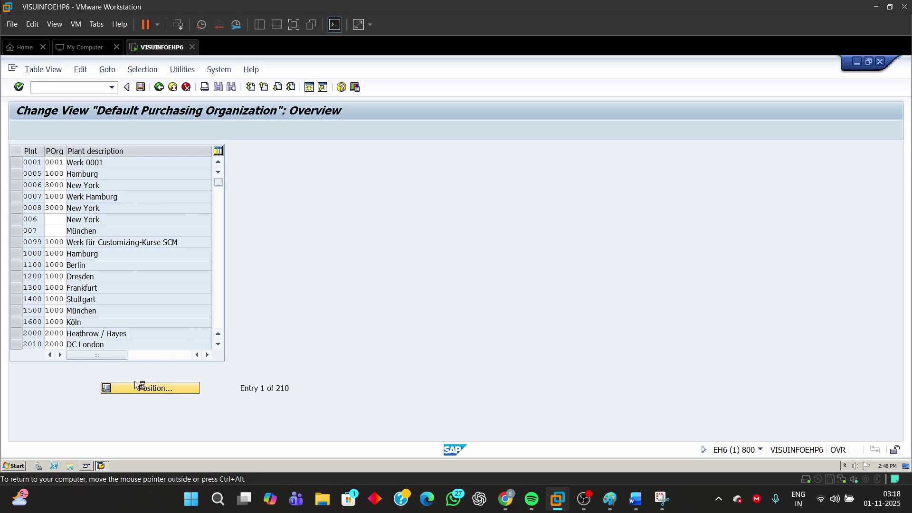
{"action": "type", "text": "9110"}
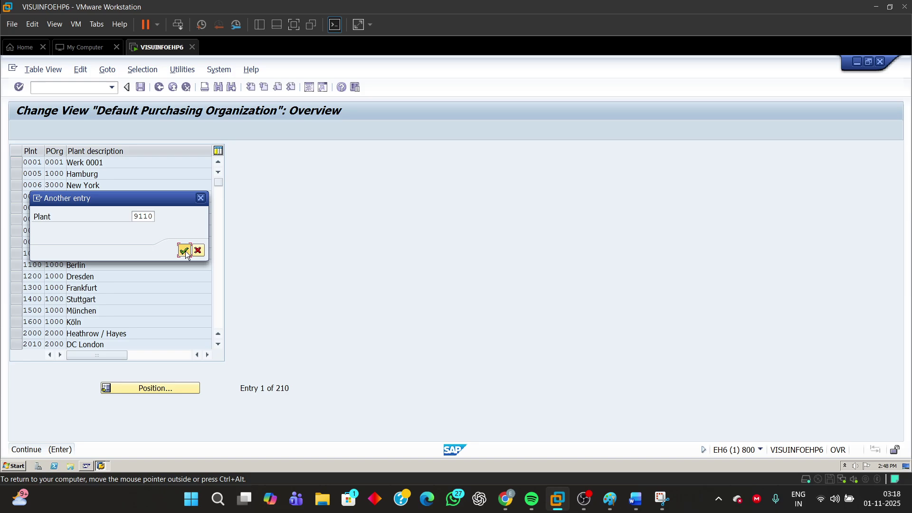
{"action": "left_click", "coordinate": [184, 250]}
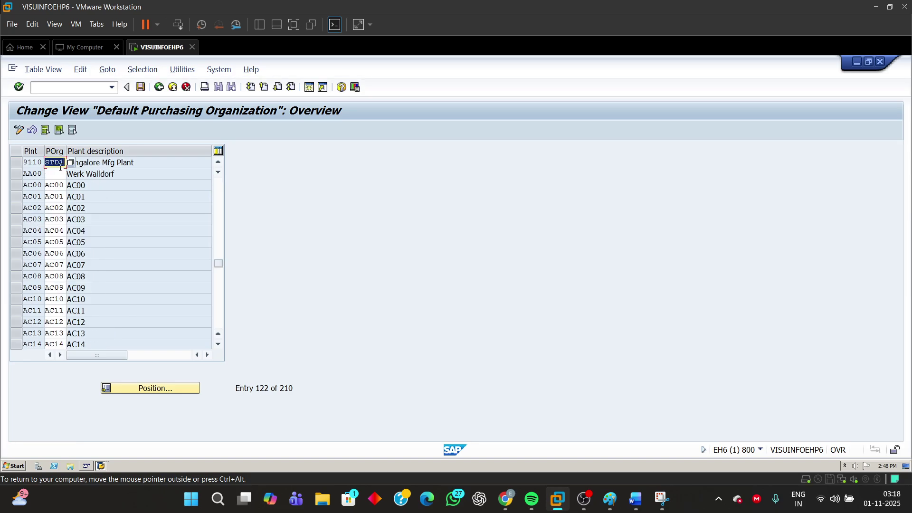
{"action": "left_click", "coordinate": [108, 163]}
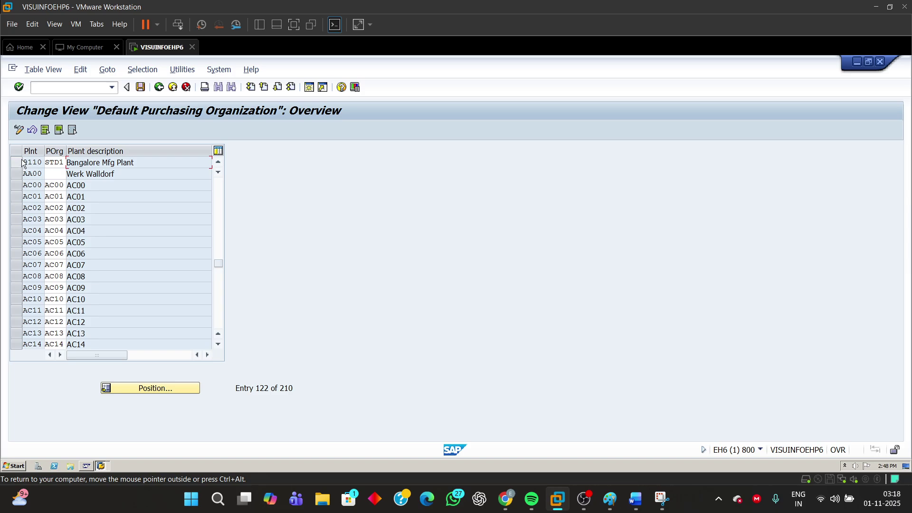
{"action": "left_click", "coordinate": [158, 88]}
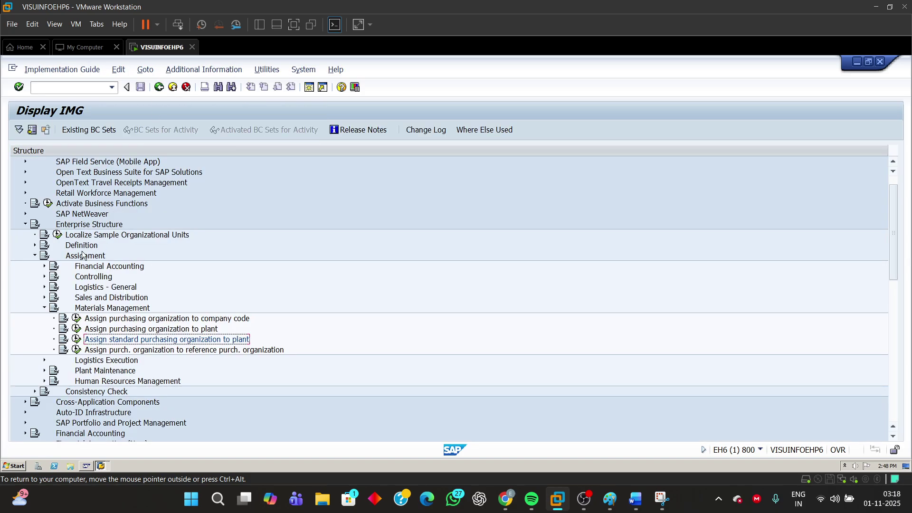
Expand Definition, Materials Management under Enterprise Structure and execute the Maintain purchasing organization activity
{"action": "left_click", "coordinate": [35, 245]}
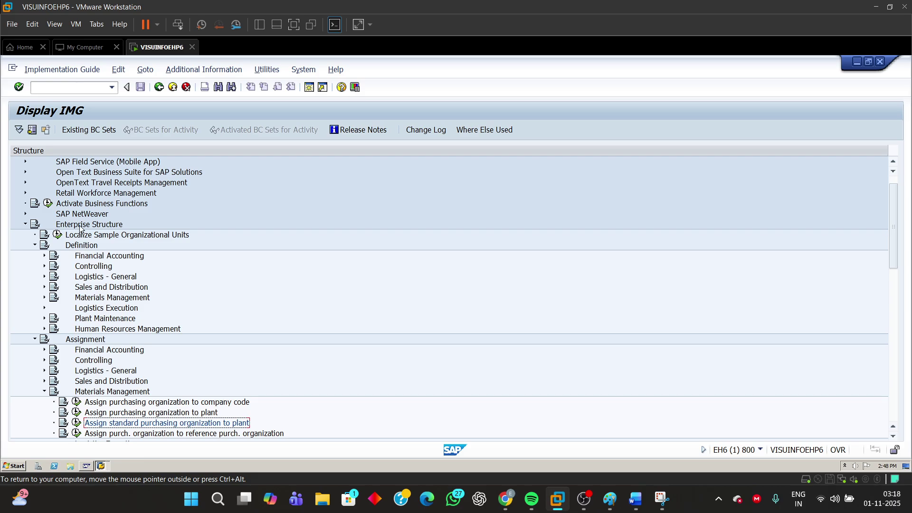
{"action": "left_click", "coordinate": [80, 227]}
{"action": "left_click", "coordinate": [81, 247]}
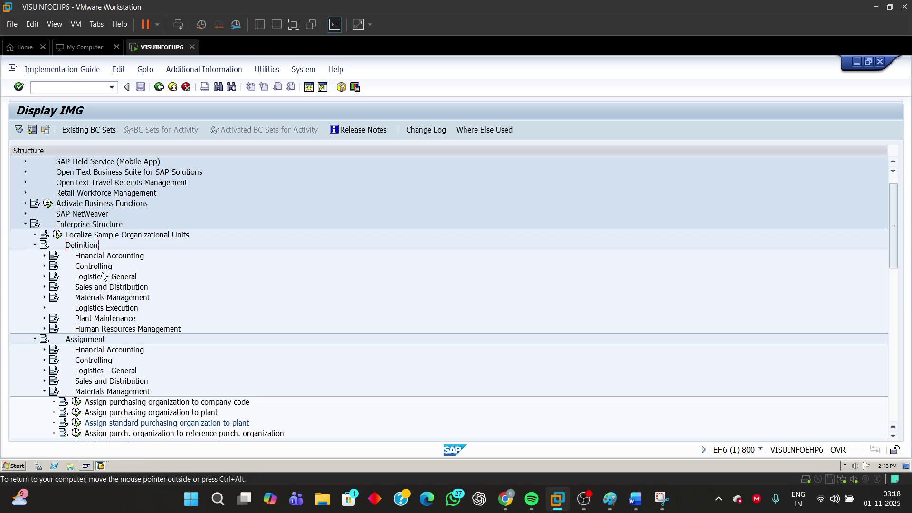
{"action": "left_click", "coordinate": [45, 298]}
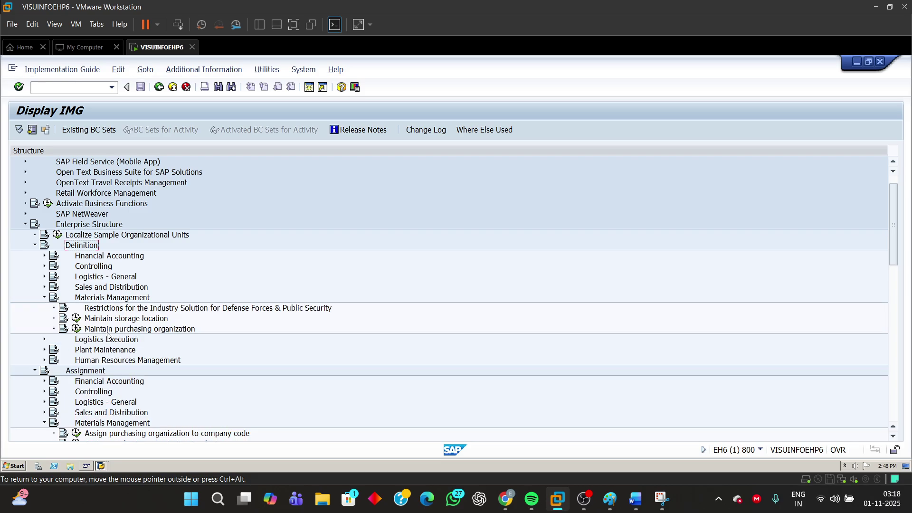
{"action": "left_click", "coordinate": [97, 333]}
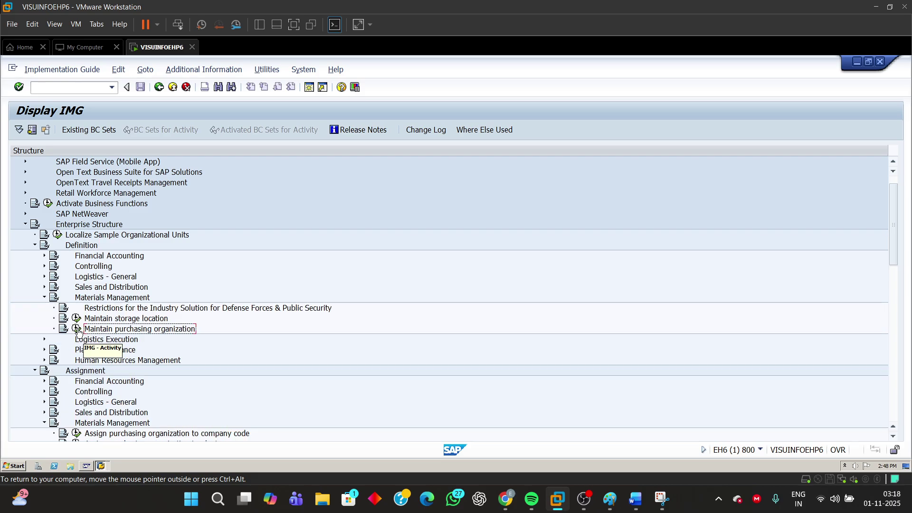
{"action": "left_click", "coordinate": [79, 333]}
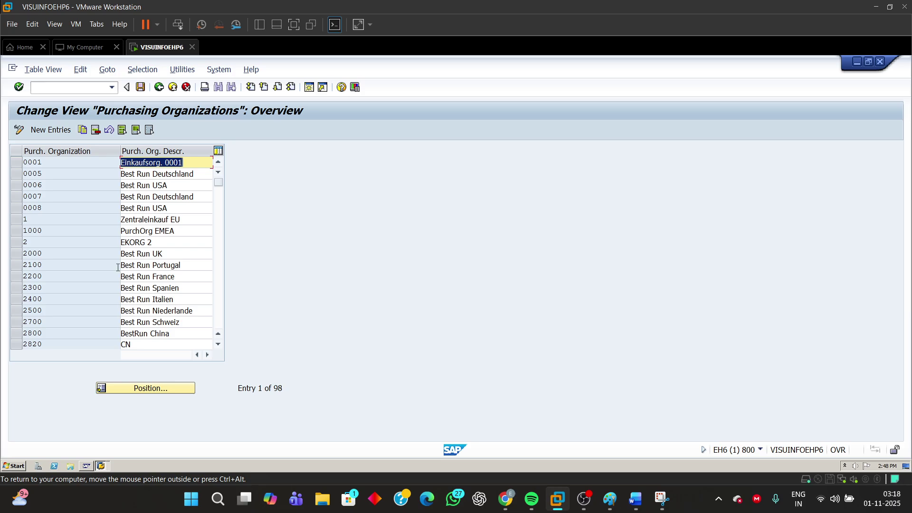
Position the purchasing organizations list on STD1, check its entry, and return to the IMG structure
{"action": "left_click", "coordinate": [124, 386]}
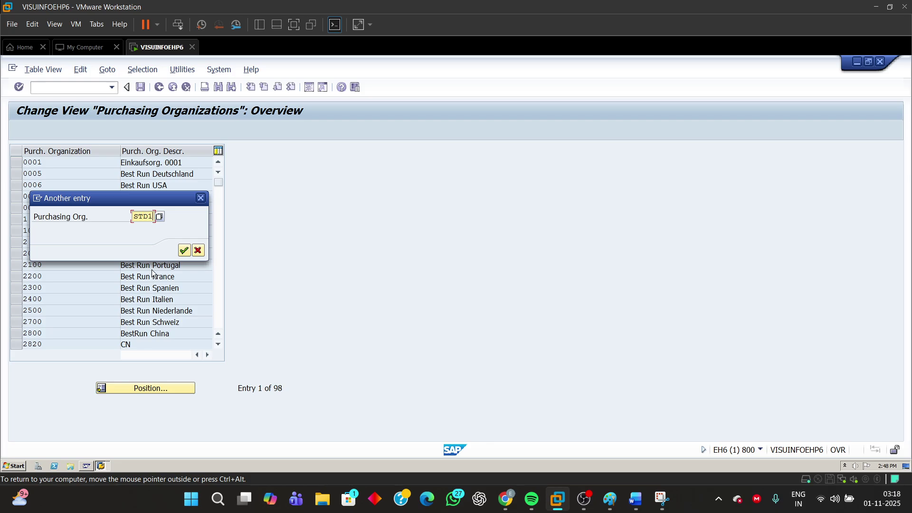
{"action": "key", "text": "Return"}
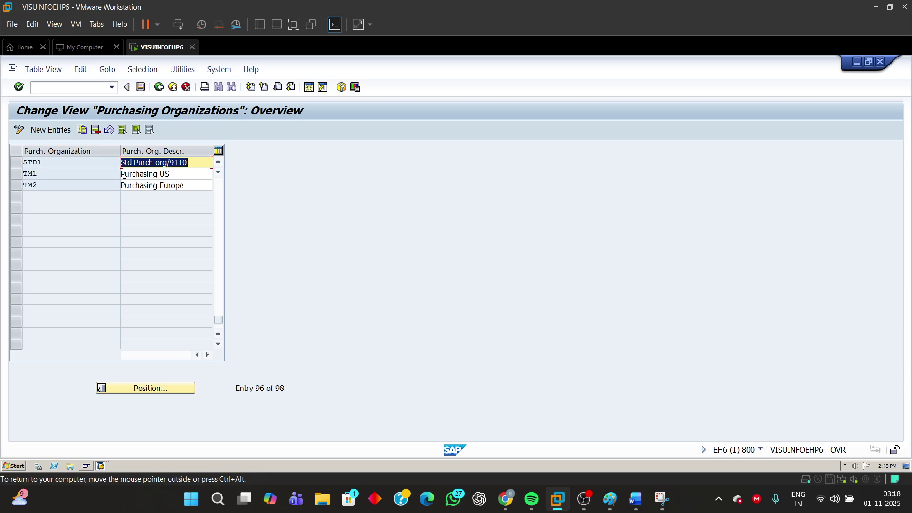
{"action": "left_click", "coordinate": [190, 163]}
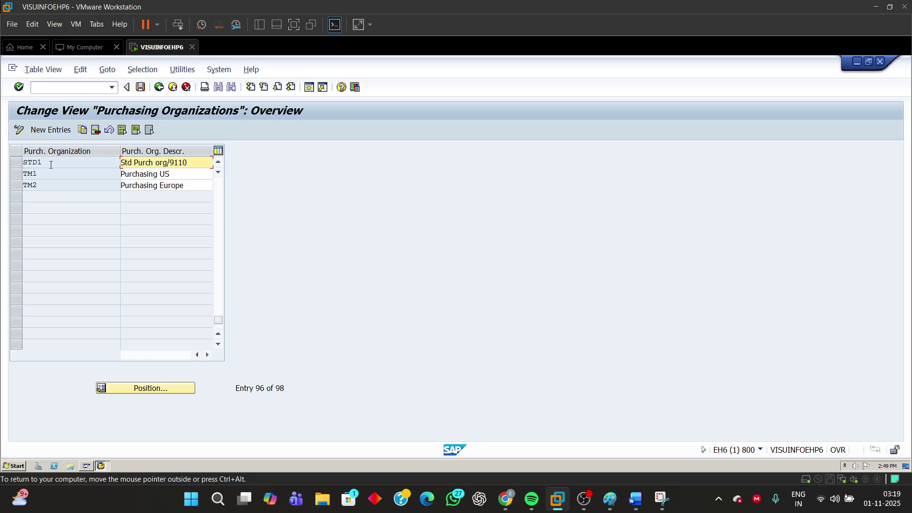
{"action": "left_click_drag", "start_coordinate": [51, 165], "coordinate": [22, 164]}
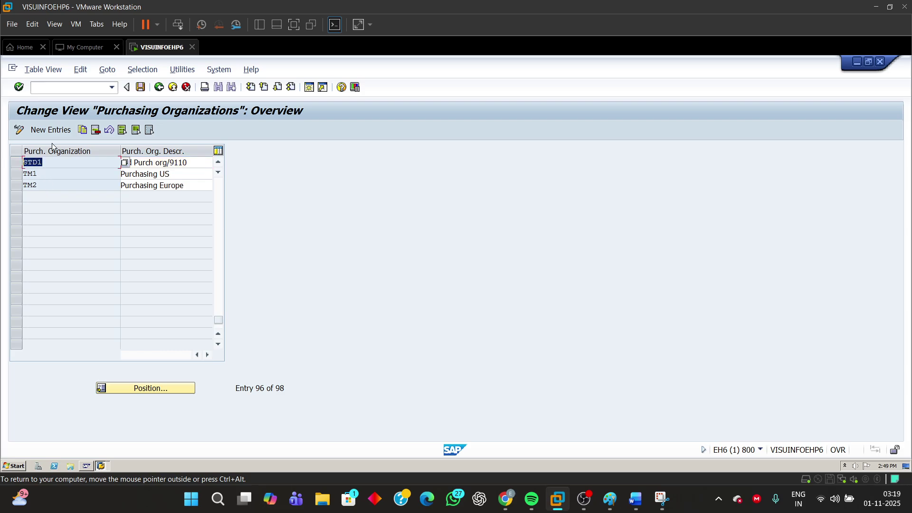
{"action": "left_click", "coordinate": [158, 90]}
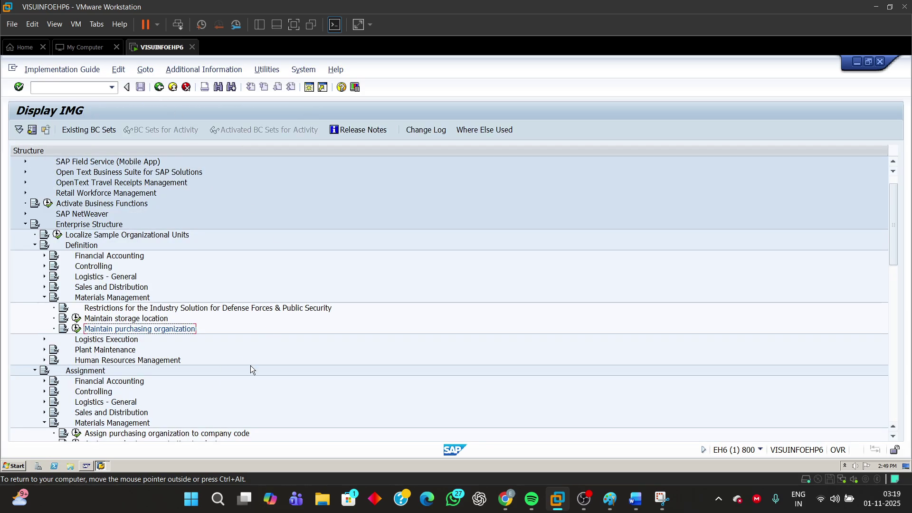
Switch to the Word document and review the third customizing prerequisite about the default document type for transaction MB01
{"action": "scroll", "coordinate": [251, 367], "scroll_direction": "down", "scroll_amount": 2}
{"action": "mouse_move", "coordinate": [636, 499]}
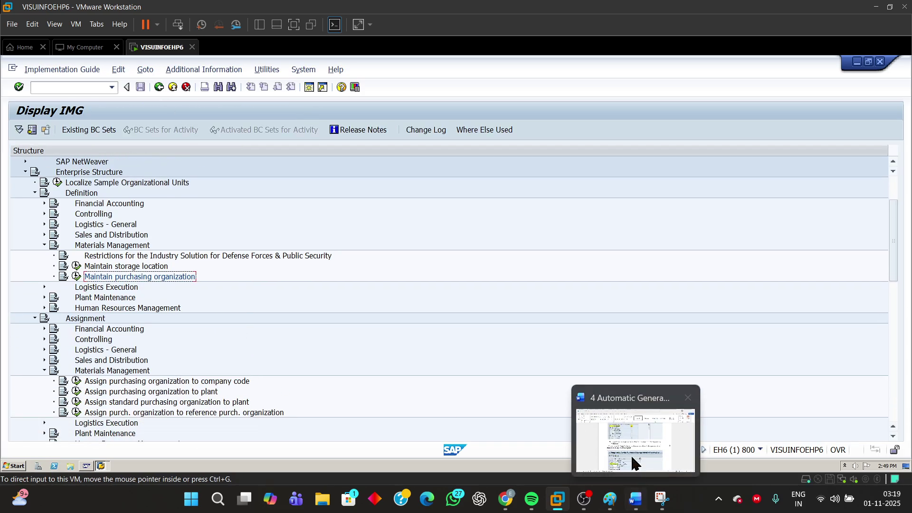
{"action": "left_click", "coordinate": [636, 463]}
{"action": "scroll", "coordinate": [607, 280], "scroll_direction": "up", "scroll_amount": 10}
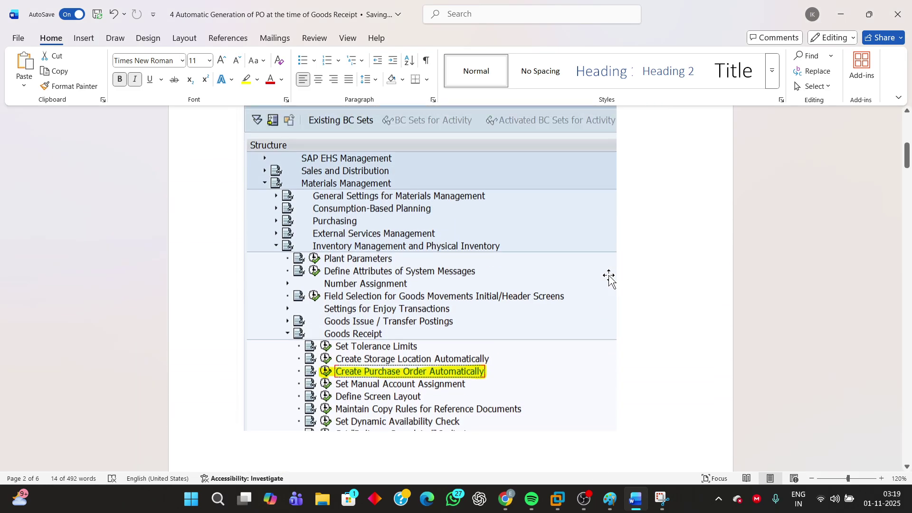
{"action": "scroll", "coordinate": [610, 278], "scroll_direction": "up", "scroll_amount": 5}
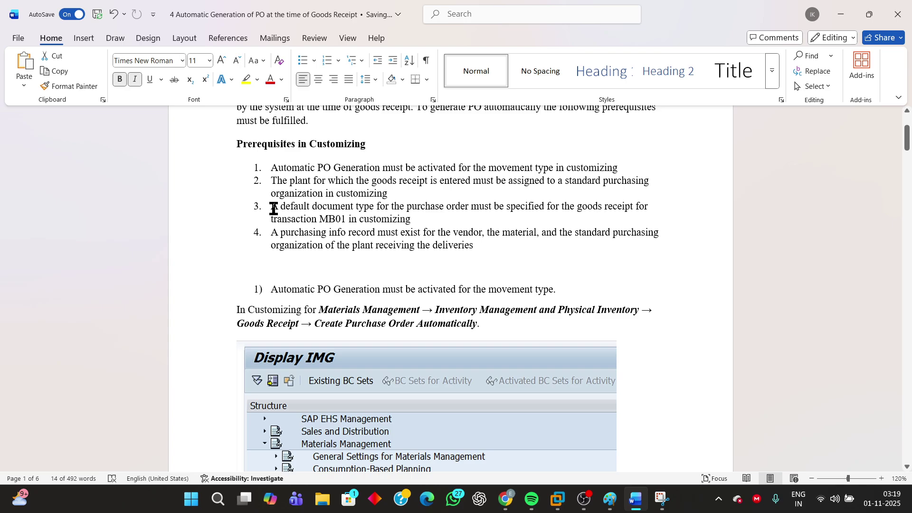
{"action": "triple_click", "coordinate": [383, 212]}
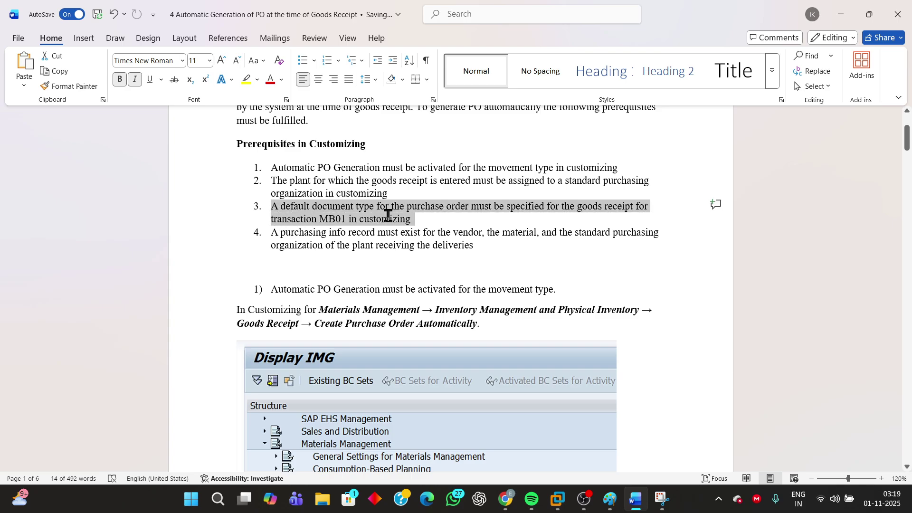
{"action": "left_click", "coordinate": [371, 202]}
{"action": "left_click_drag", "start_coordinate": [271, 207], "coordinate": [576, 217]}
{"action": "left_click_drag", "start_coordinate": [576, 218], "coordinate": [576, 217]}
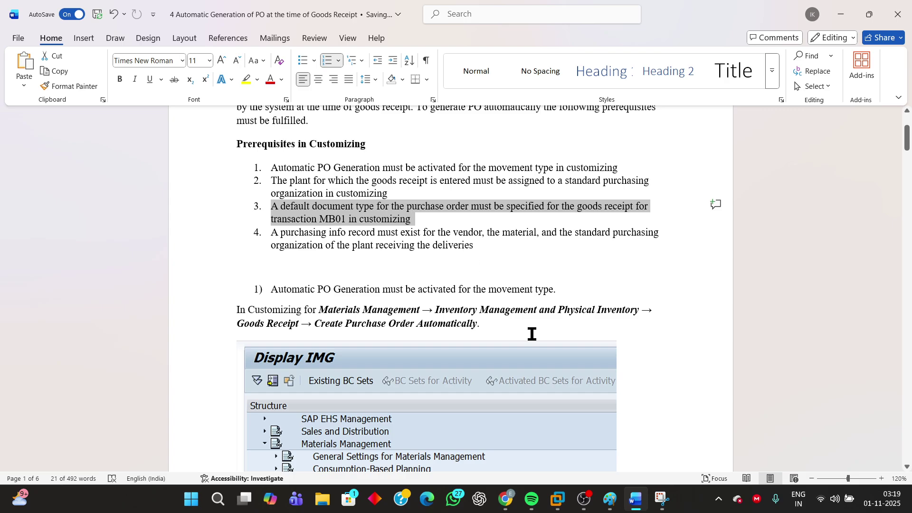
Find section 3 of the document and highlight its customizing path to Define Default Values for Document Type
{"action": "scroll", "coordinate": [531, 334], "scroll_direction": "down", "scroll_amount": 20}
{"action": "scroll", "coordinate": [566, 396], "scroll_direction": "down", "scroll_amount": 1}
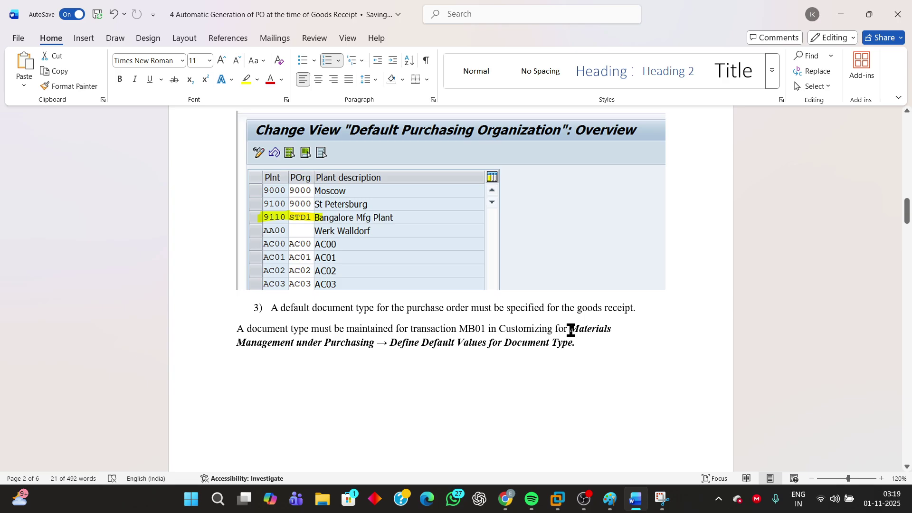
{"action": "left_click_drag", "start_coordinate": [571, 329], "coordinate": [627, 351]}
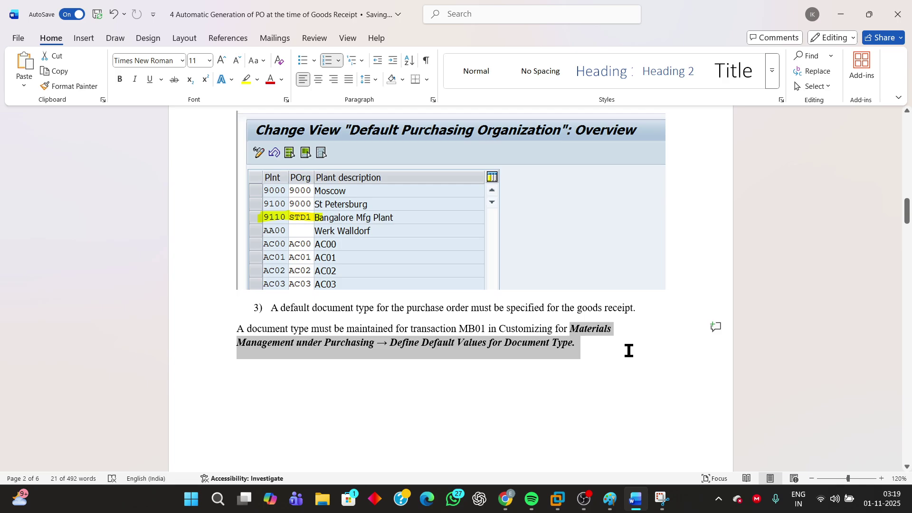
Switch to the SAP virtual machine, collapse Enterprise Structure and Inventory Management and Physical Inventory, and expand Purchasing under Materials Management
{"action": "mouse_move", "coordinate": [558, 499]}
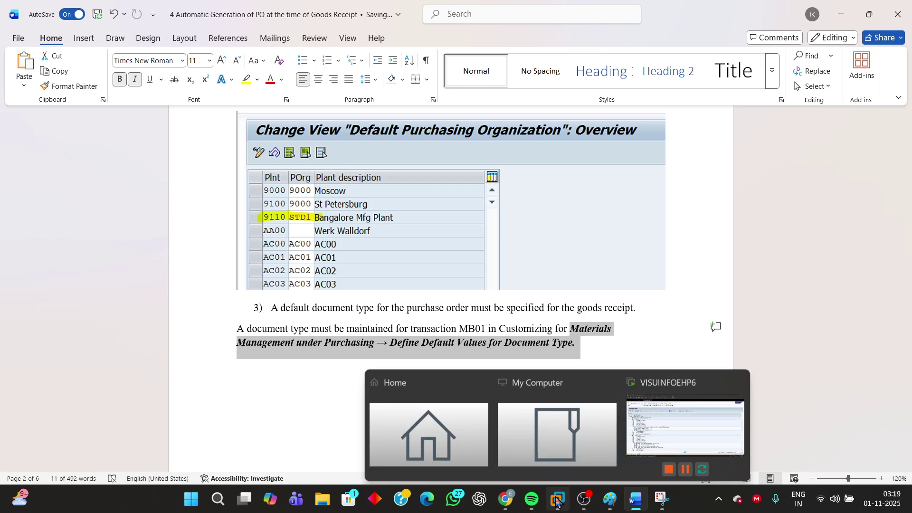
{"action": "left_click", "coordinate": [663, 429]}
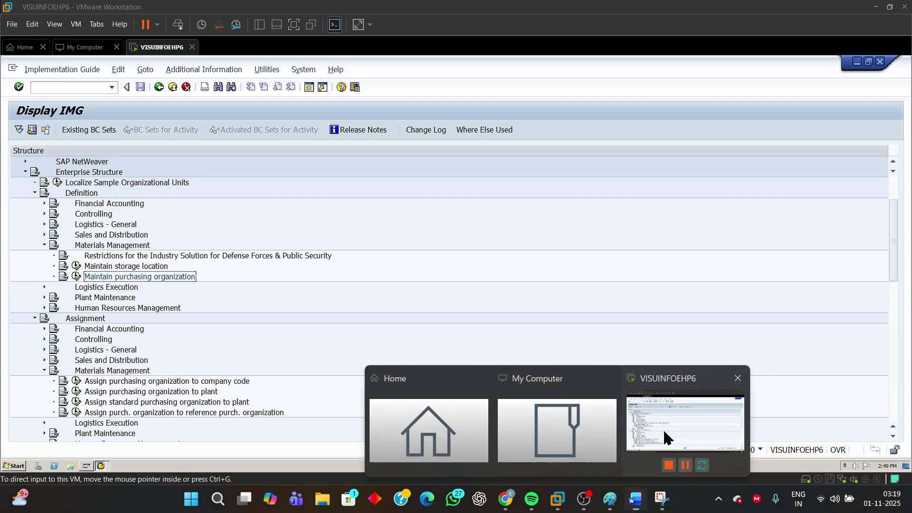
{"action": "left_click", "coordinate": [25, 172]}
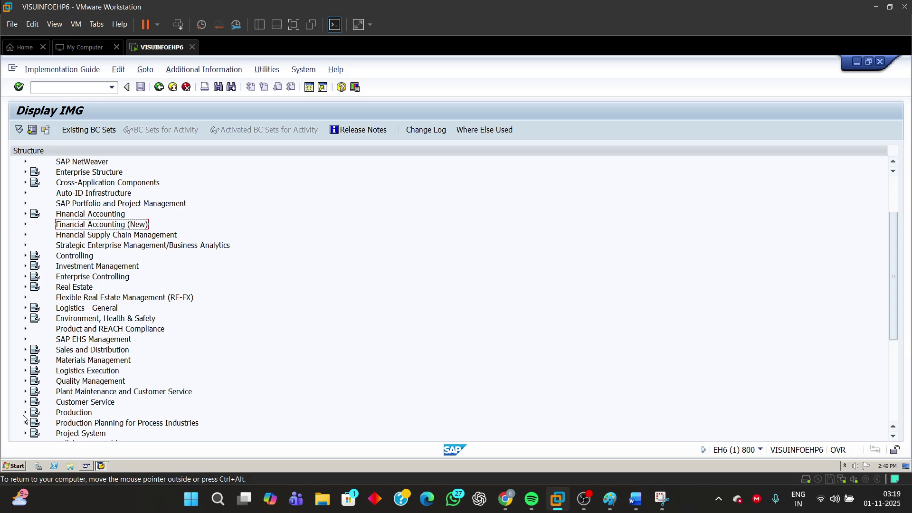
{"action": "left_click", "coordinate": [25, 360]}
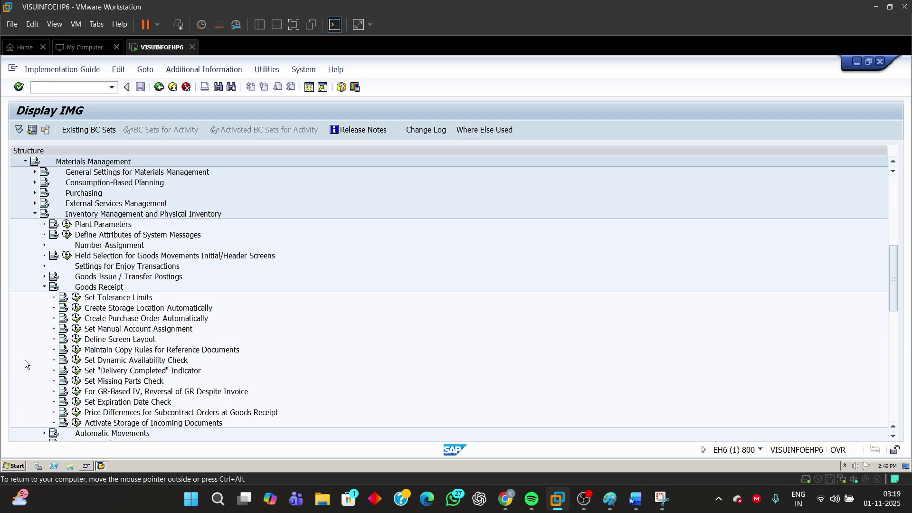
{"action": "left_click", "coordinate": [45, 288]}
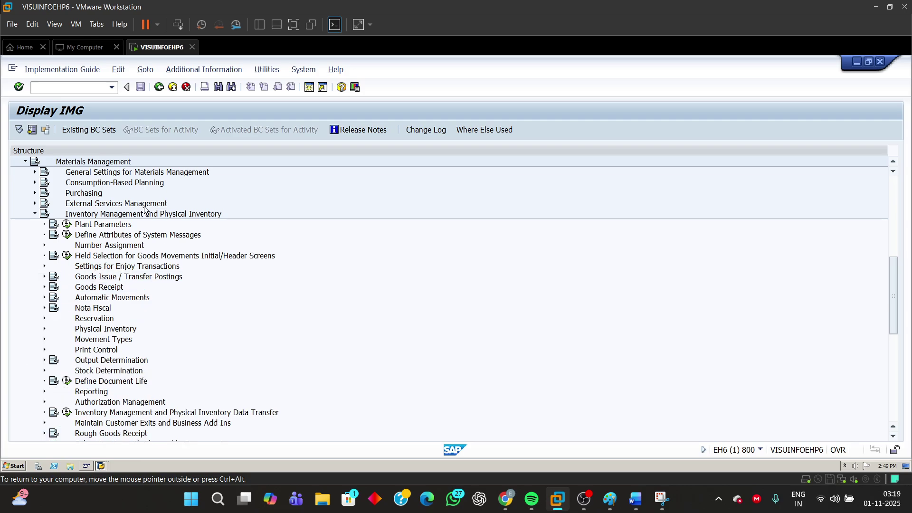
{"action": "scroll", "coordinate": [180, 316], "scroll_direction": "down", "scroll_amount": 2}
{"action": "scroll", "coordinate": [180, 315], "scroll_direction": "up", "scroll_amount": 2}
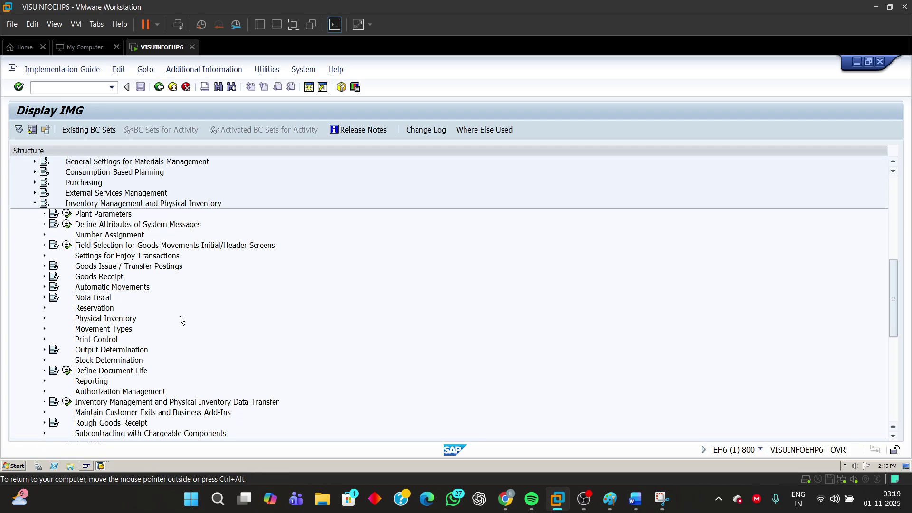
{"action": "left_click", "coordinate": [34, 214]}
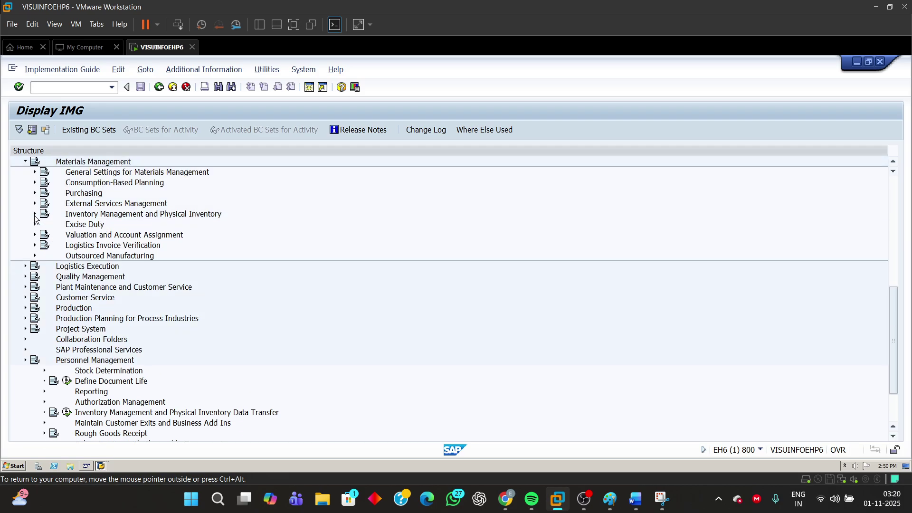
{"action": "left_click", "coordinate": [35, 193]}
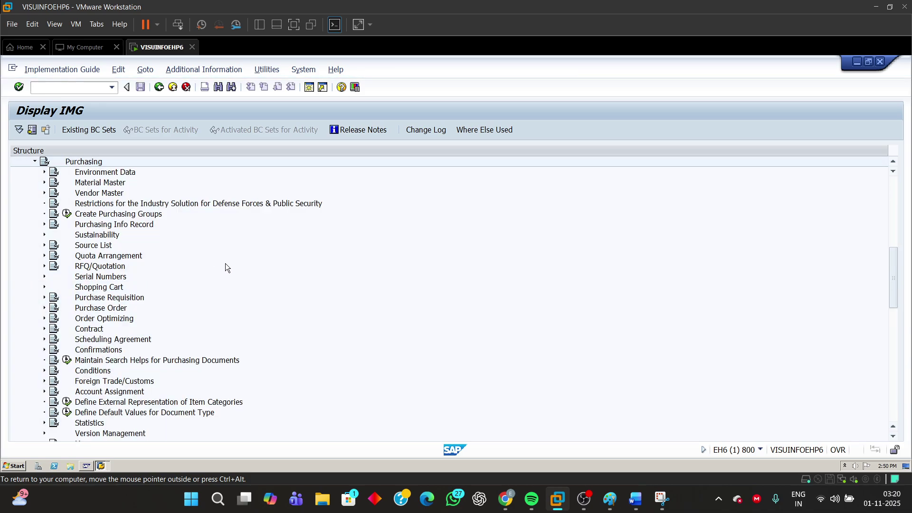
Locate Define Default Values for Document Type under Purchasing and execute the activity
{"action": "left_click", "coordinate": [118, 414]}
{"action": "scroll", "coordinate": [179, 256], "scroll_direction": "up", "scroll_amount": 1}
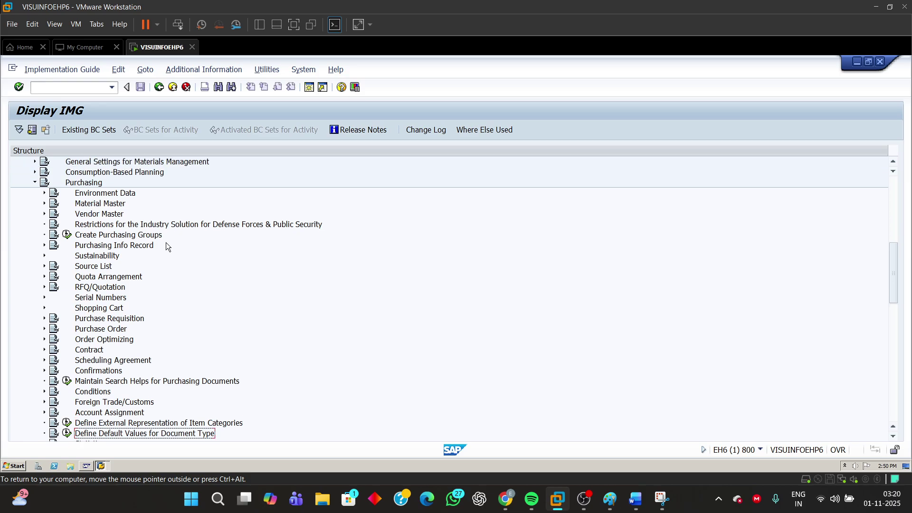
{"action": "left_click", "coordinate": [86, 185]}
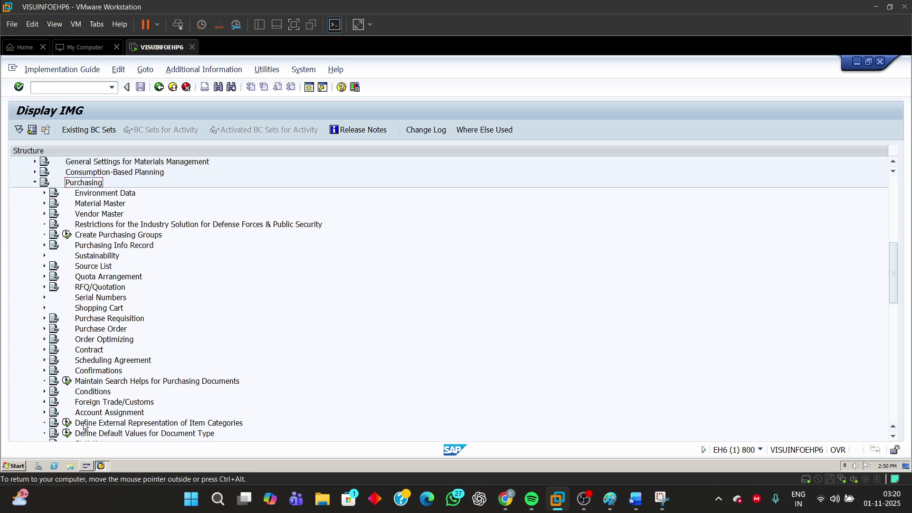
{"action": "scroll", "coordinate": [99, 427], "scroll_direction": "down", "scroll_amount": 1}
{"action": "left_click", "coordinate": [100, 415]}
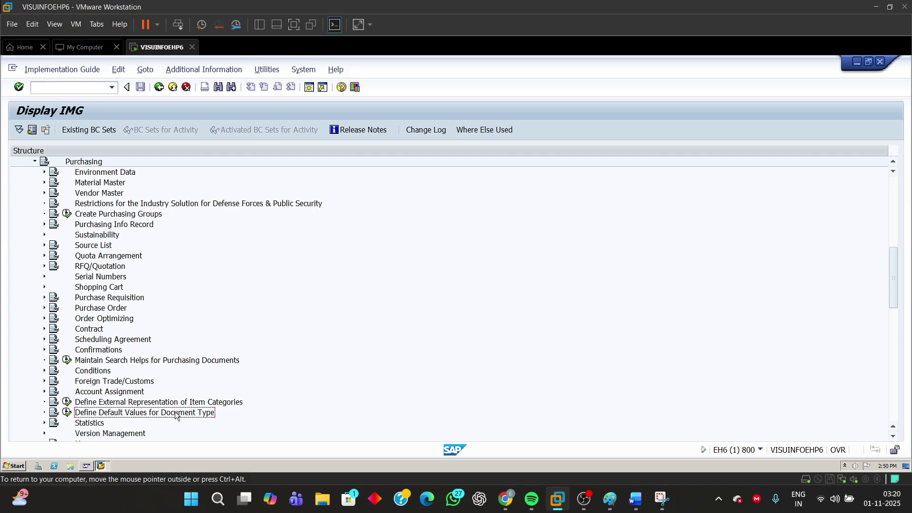
{"action": "left_click", "coordinate": [67, 413]}
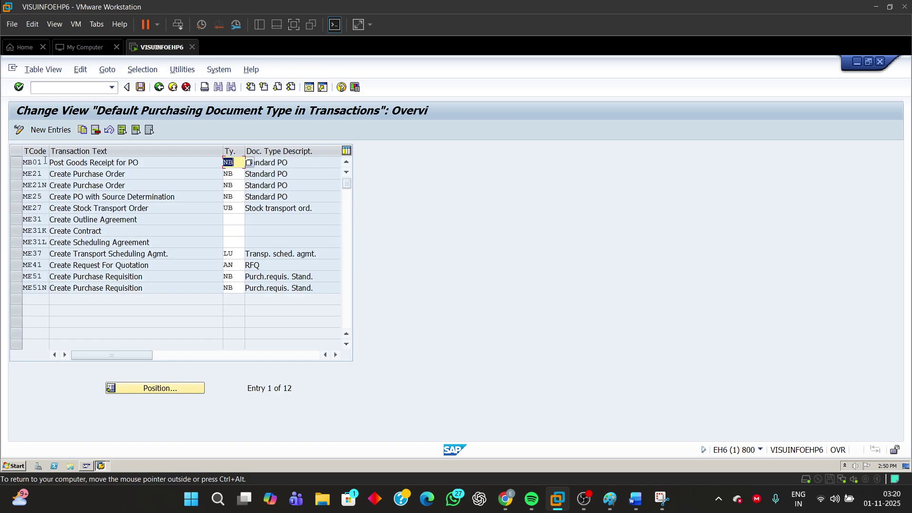
Check the default document type and its description for transaction MB01, Post Goods Receipt for PO
{"action": "double_click", "coordinate": [44, 163]}
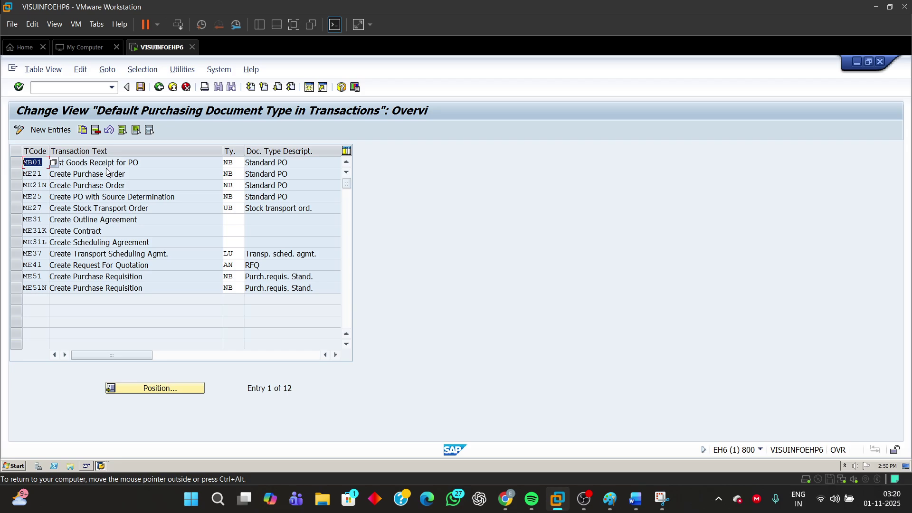
{"action": "left_click", "coordinate": [145, 162]}
{"action": "left_click_drag", "start_coordinate": [145, 161], "coordinate": [49, 162]}
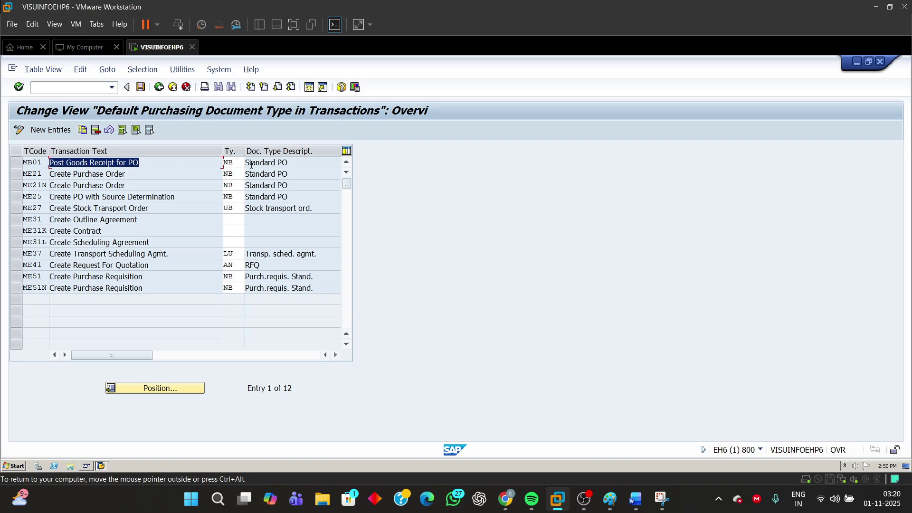
{"action": "left_click", "coordinate": [235, 163]}
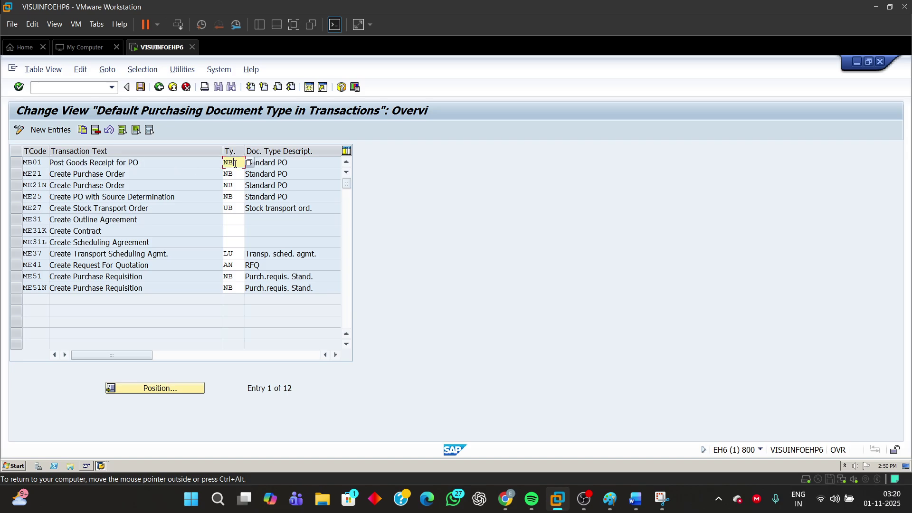
{"action": "left_click_drag", "start_coordinate": [235, 163], "coordinate": [198, 165]}
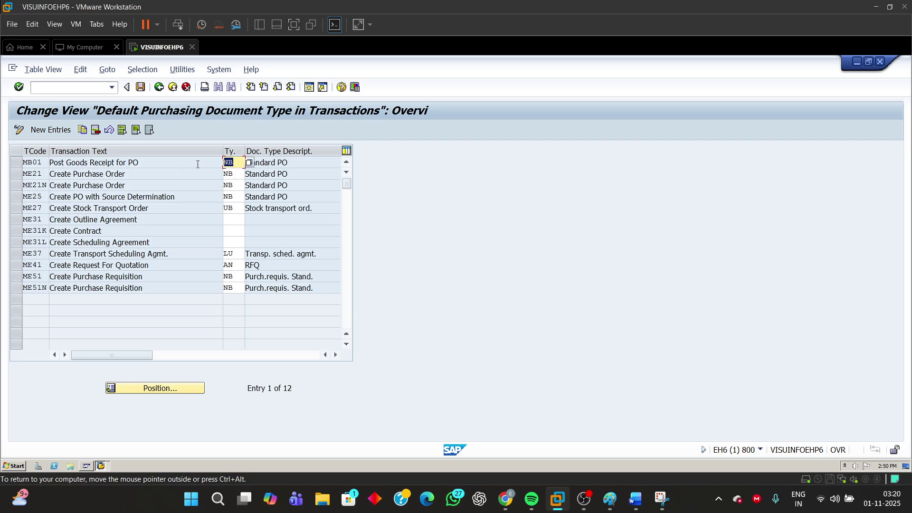
{"action": "left_click", "coordinate": [298, 166]}
Switch to the Word document and review the fourth customizing prerequisite about the purchasing info record
{"action": "mouse_move", "coordinate": [636, 499]}
{"action": "left_click", "coordinate": [643, 456]}
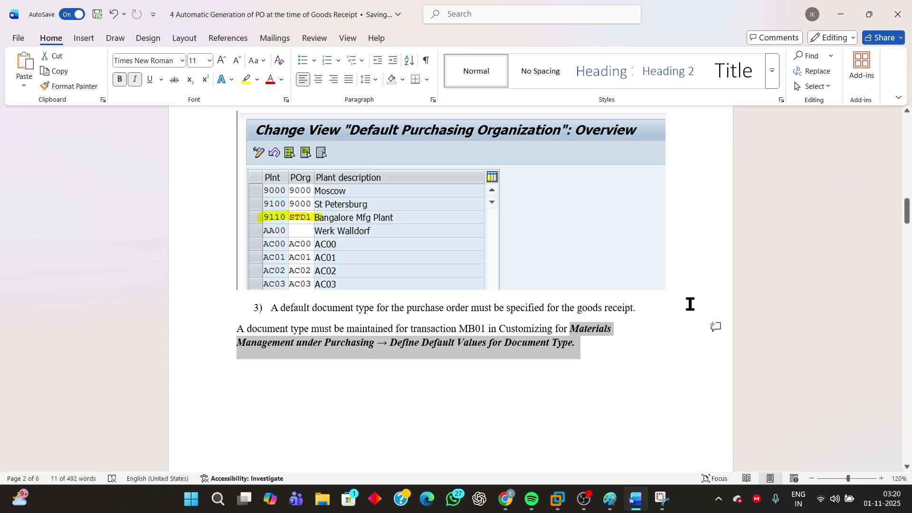
{"action": "scroll", "coordinate": [693, 313], "scroll_direction": "up", "scroll_amount": 15}
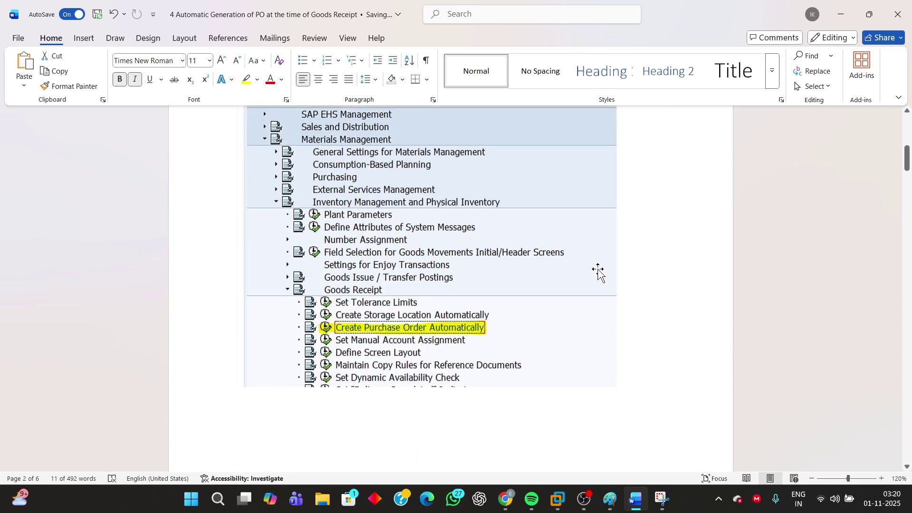
{"action": "scroll", "coordinate": [597, 269], "scroll_direction": "up", "scroll_amount": 10}
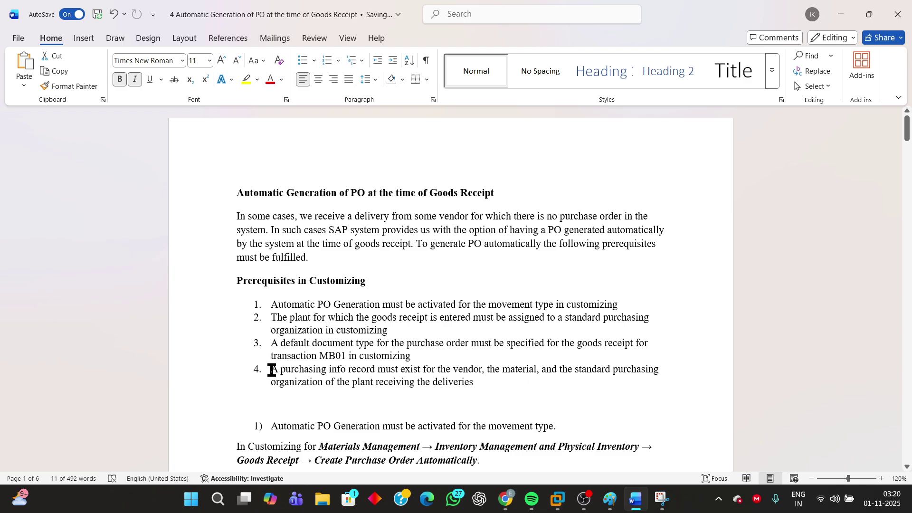
{"action": "left_click_drag", "start_coordinate": [272, 370], "coordinate": [590, 381]}
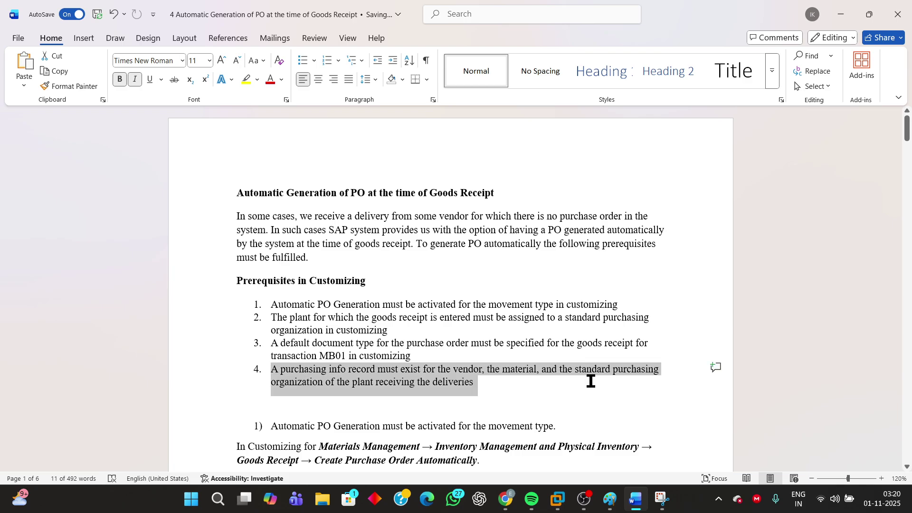
{"action": "left_click_drag", "start_coordinate": [591, 381], "coordinate": [590, 382]}
{"action": "left_click", "coordinate": [484, 394]}
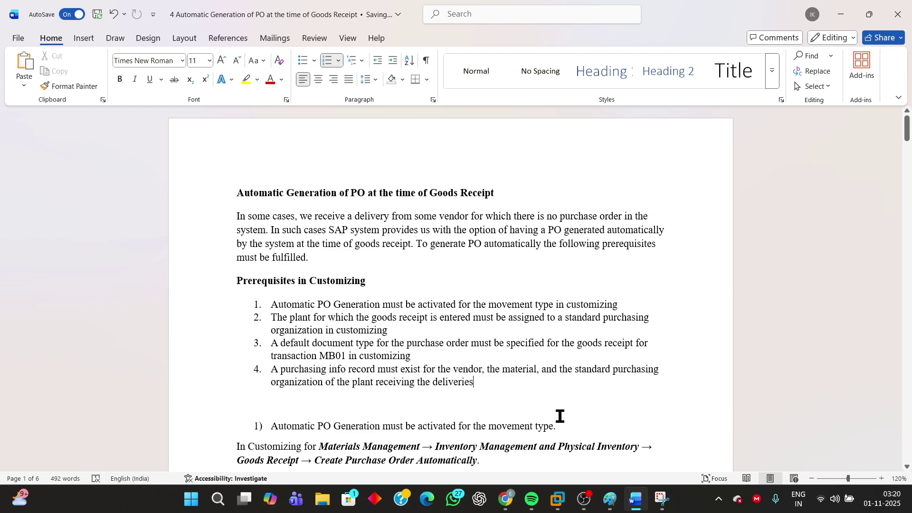
Return to SAP, switch to the first standard PO session, exit to SAP Easy Access and start transaction ME13
{"action": "mouse_move", "coordinate": [560, 502]}
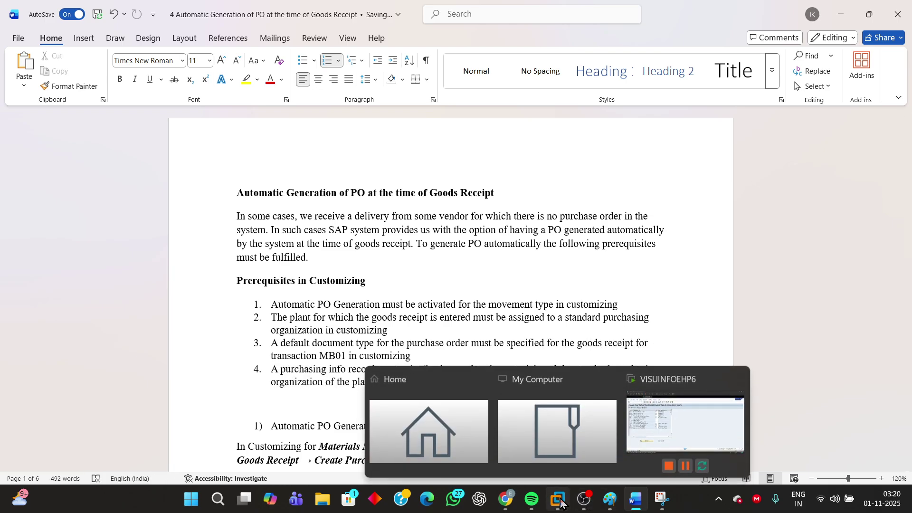
{"action": "left_click", "coordinate": [628, 439]}
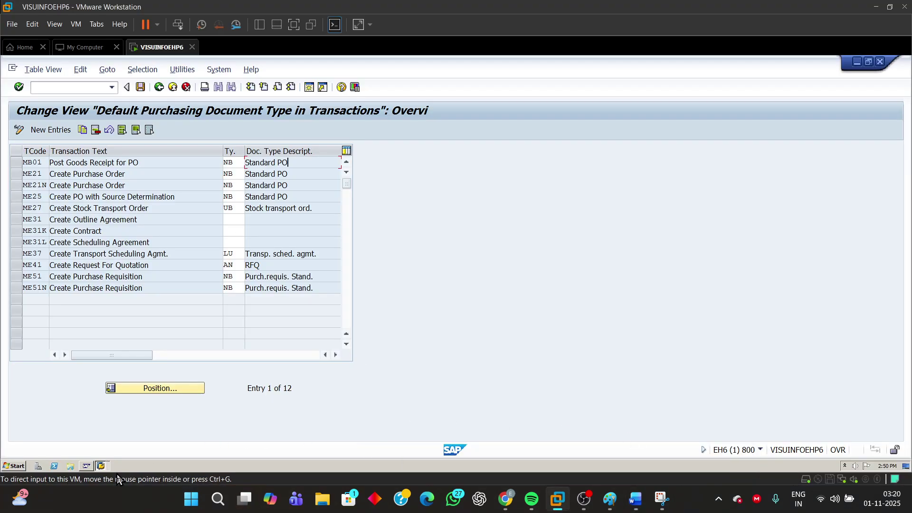
{"action": "left_click", "coordinate": [98, 467]}
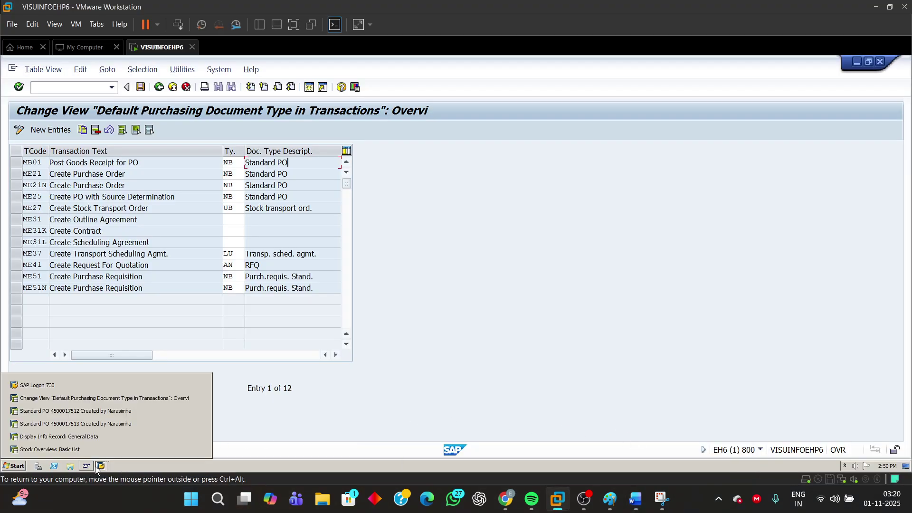
{"action": "left_click", "coordinate": [72, 412]}
{"action": "left_click", "coordinate": [157, 89]}
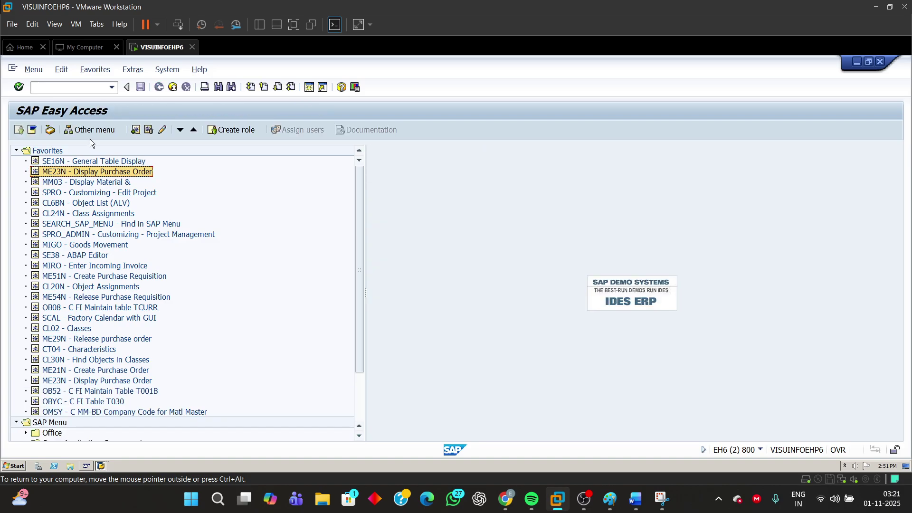
{"action": "left_click", "coordinate": [46, 90]}
{"action": "type", "text": "ME13"}
{"action": "key", "text": "Return"}
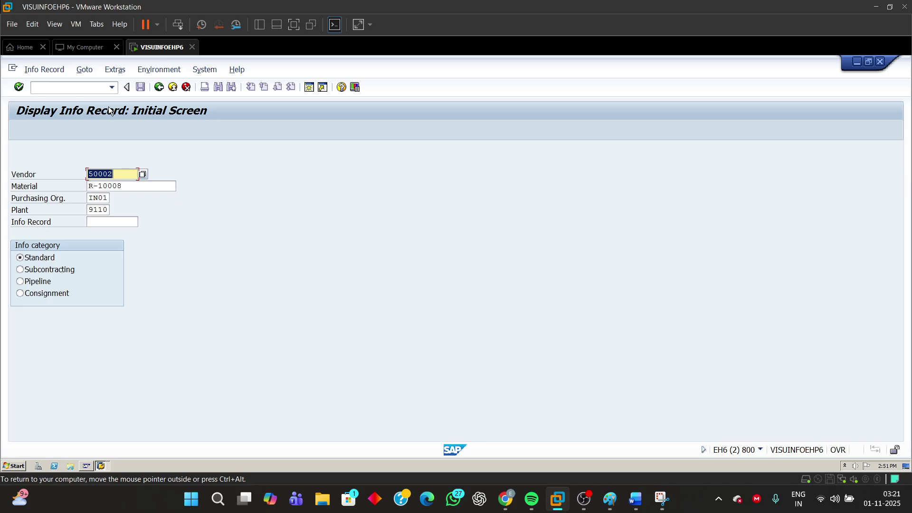
Check the prefilled vendor, material R-10008, purchasing organization IN01 and plant 9110, and display the standard info record
{"action": "left_click", "coordinate": [122, 175]}
{"action": "left_click", "coordinate": [103, 186]}
{"action": "double_click", "coordinate": [103, 186]}
{"action": "left_click", "coordinate": [97, 198]}
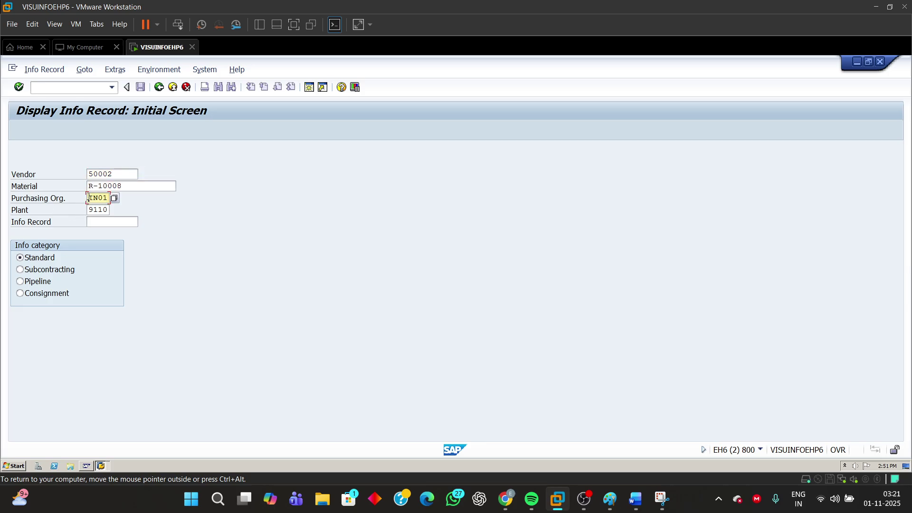
{"action": "double_click", "coordinate": [98, 198]}
{"action": "left_click_drag", "start_coordinate": [92, 211], "coordinate": [165, 210]}
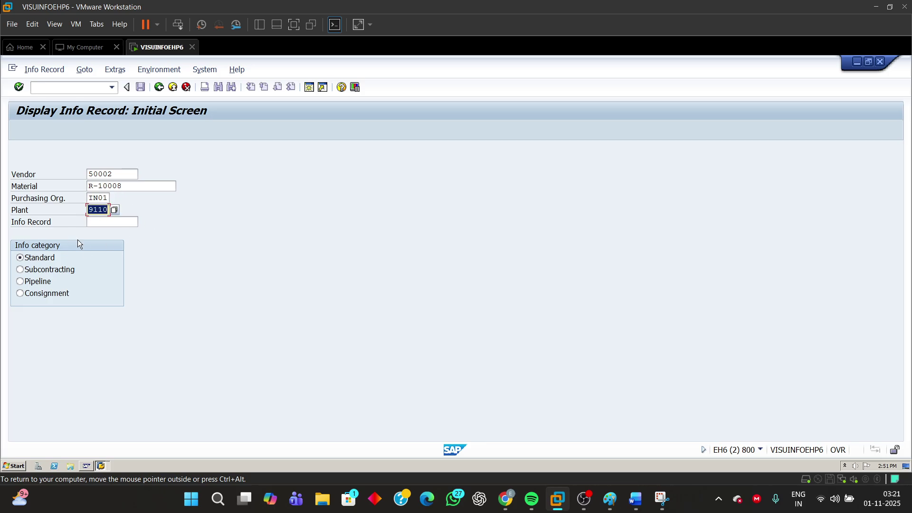
{"action": "key", "text": "Return"}
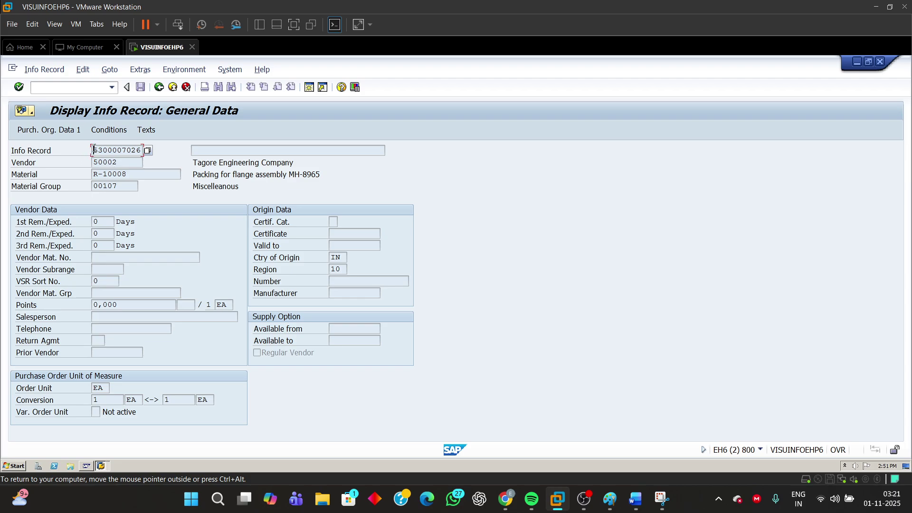
Review the info record's number, vendor and material, and examine its gross price condition for the purchasing organization and plant
{"action": "left_click_drag", "start_coordinate": [93, 150], "coordinate": [219, 153]}
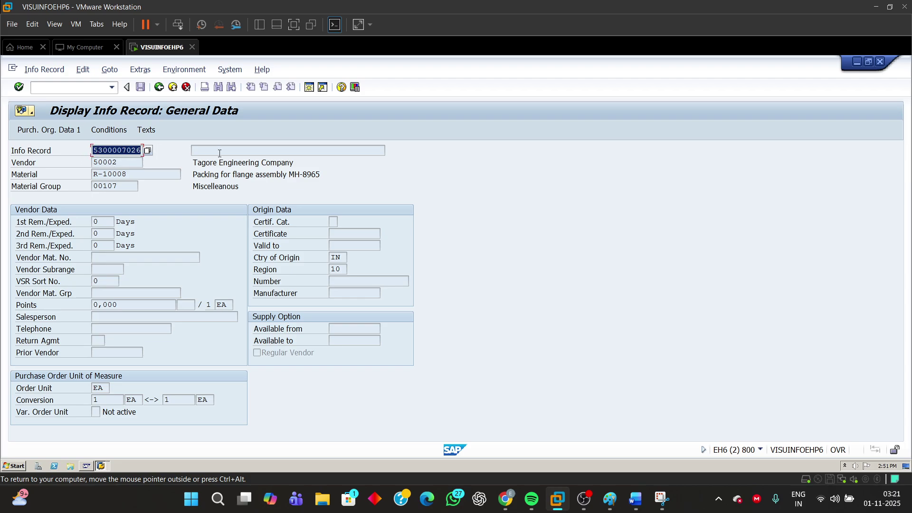
{"action": "left_click_drag", "start_coordinate": [117, 162], "coordinate": [20, 174]}
{"action": "left_click", "coordinate": [129, 174]}
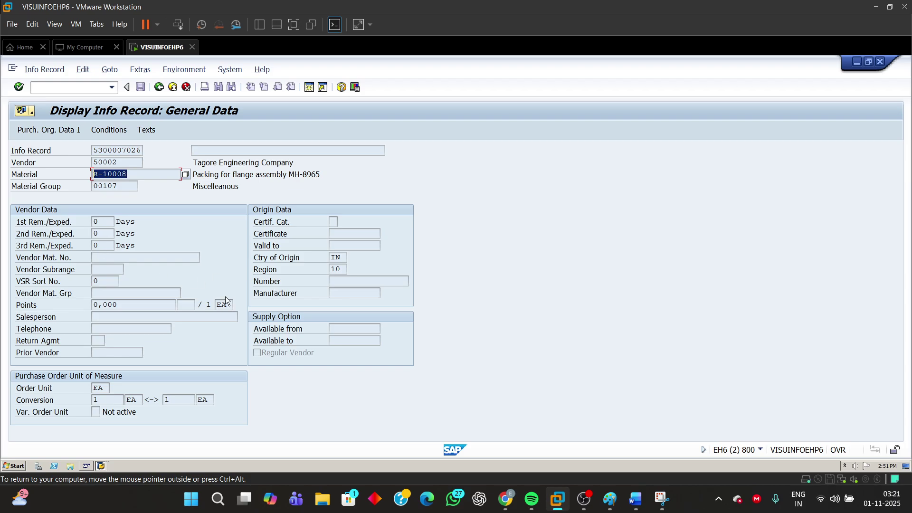
{"action": "left_click", "coordinate": [104, 132]}
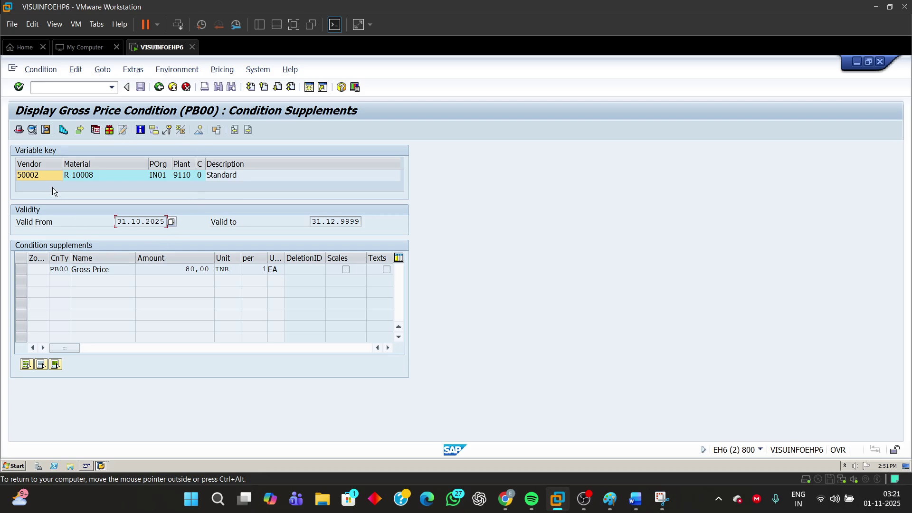
{"action": "left_click", "coordinate": [160, 176]}
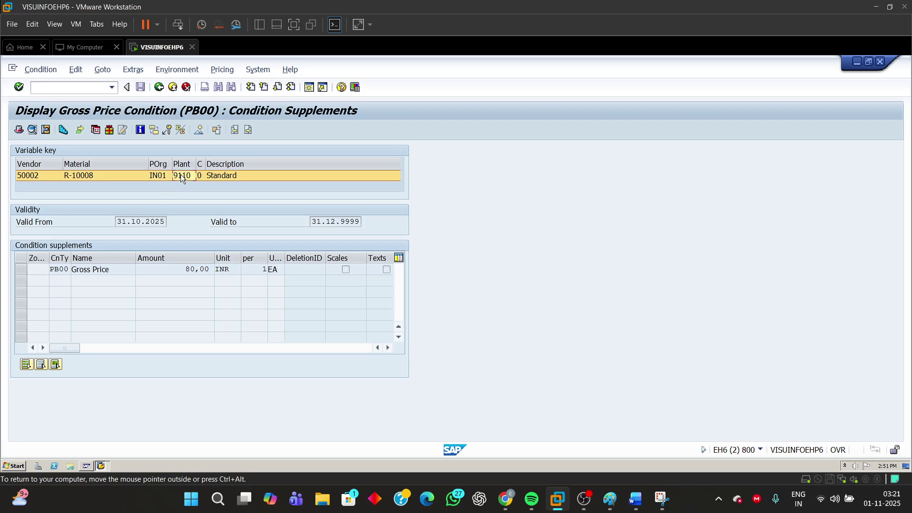
{"action": "left_click", "coordinate": [175, 269]}
Switch to the Word document and review the purchasing info record prerequisite and the configuration sections down to the automatic PO generation exercise
{"action": "mouse_move", "coordinate": [636, 499]}
{"action": "left_click", "coordinate": [640, 460]}
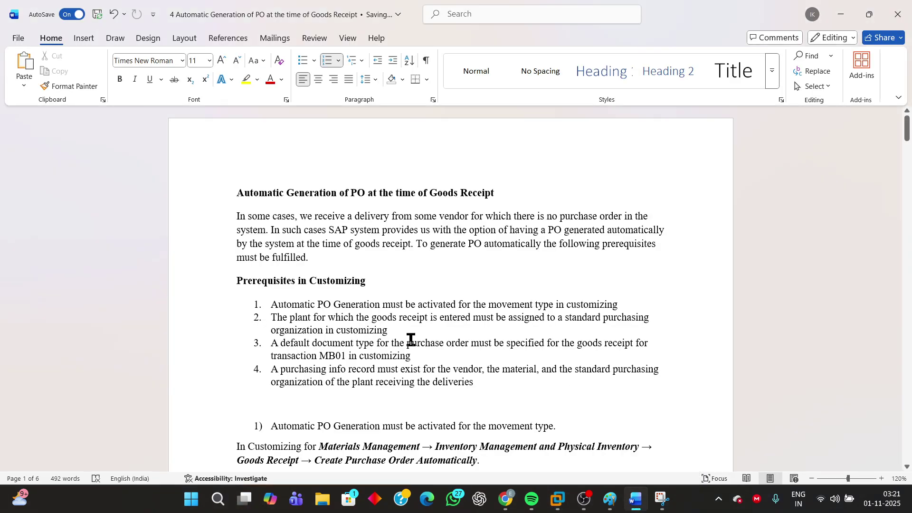
{"action": "left_click_drag", "start_coordinate": [272, 371], "coordinate": [515, 392]}
{"action": "scroll", "coordinate": [544, 393], "scroll_direction": "down", "scroll_amount": 10}
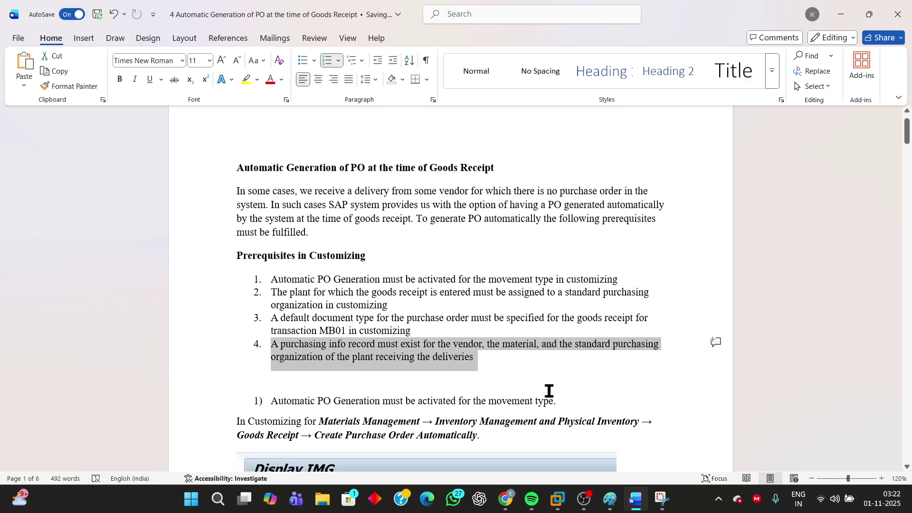
{"action": "scroll", "coordinate": [545, 393], "scroll_direction": "down", "scroll_amount": 15}
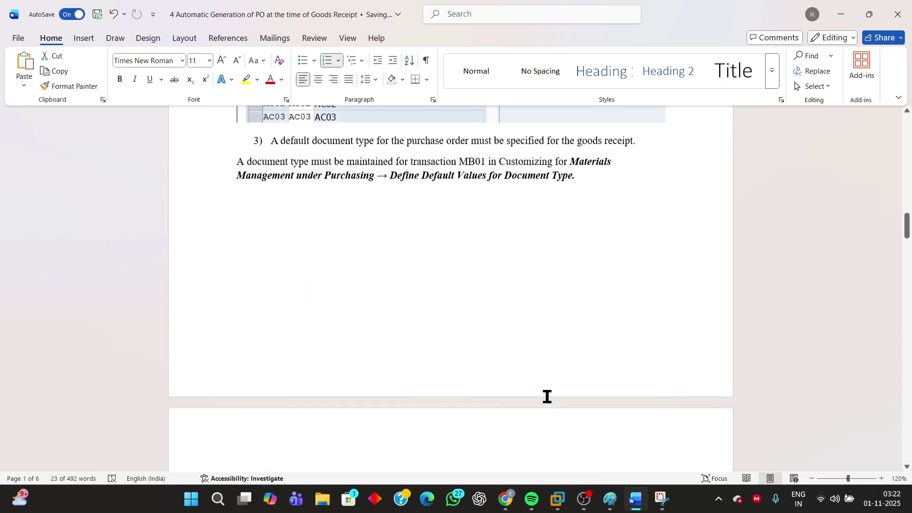
{"action": "scroll", "coordinate": [548, 397], "scroll_direction": "down", "scroll_amount": 15}
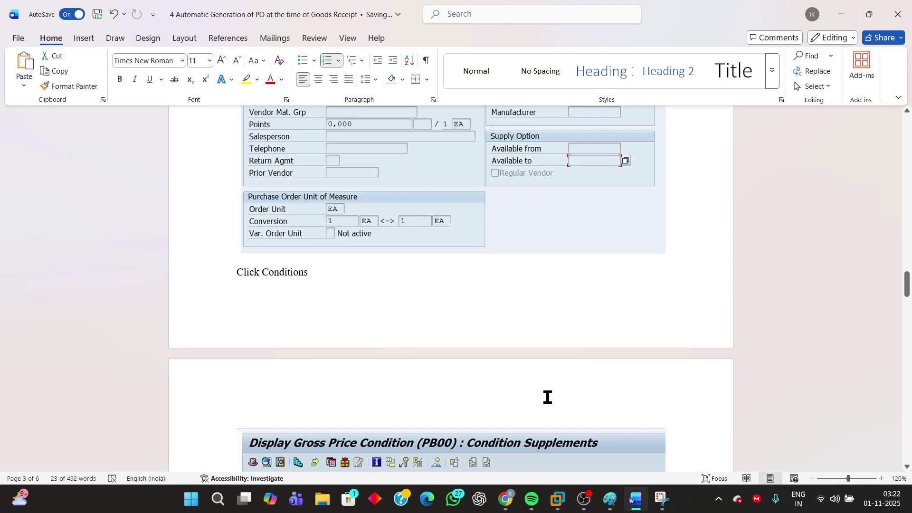
{"action": "scroll", "coordinate": [548, 397], "scroll_direction": "down", "scroll_amount": 10}
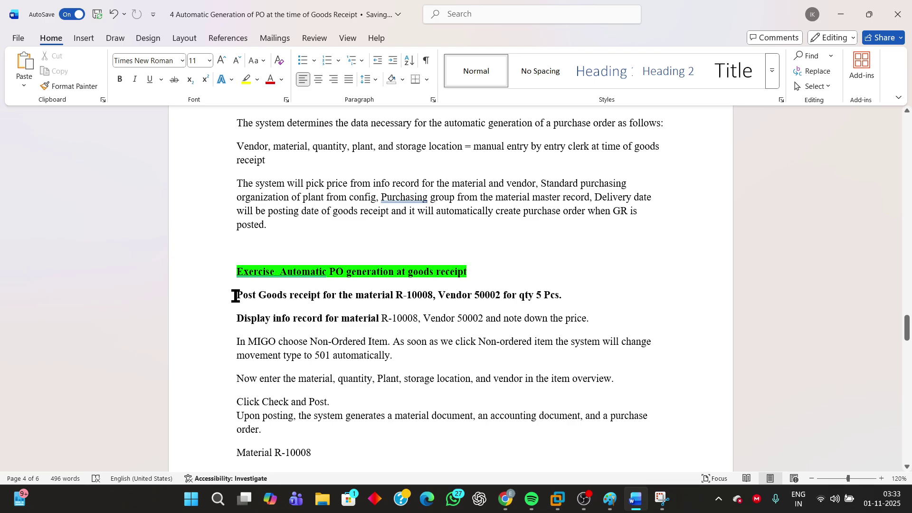
Read the exercise's goods receipt and info record instructions, and look back at the documented gross price condition
{"action": "left_click_drag", "start_coordinate": [236, 297], "coordinate": [241, 319]}
{"action": "scroll", "coordinate": [637, 258], "scroll_direction": "up", "scroll_amount": 5}
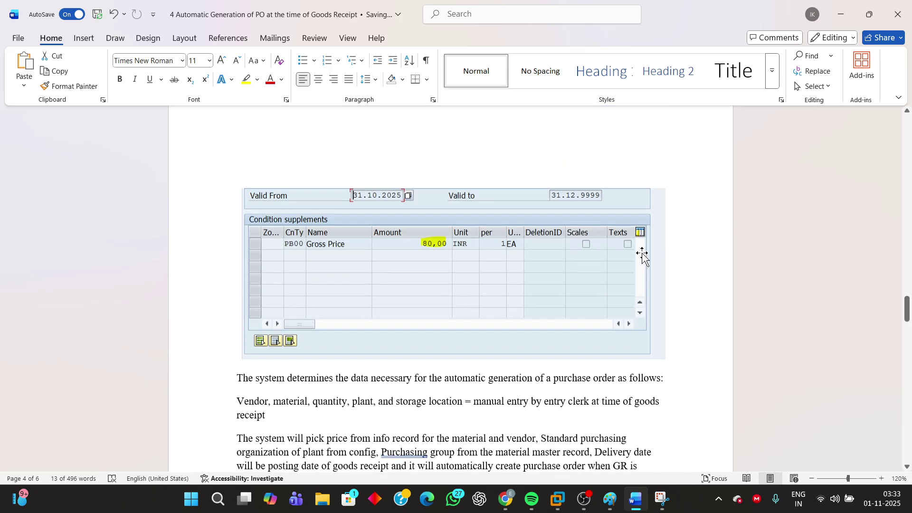
{"action": "scroll", "coordinate": [643, 257], "scroll_direction": "down", "scroll_amount": 6}
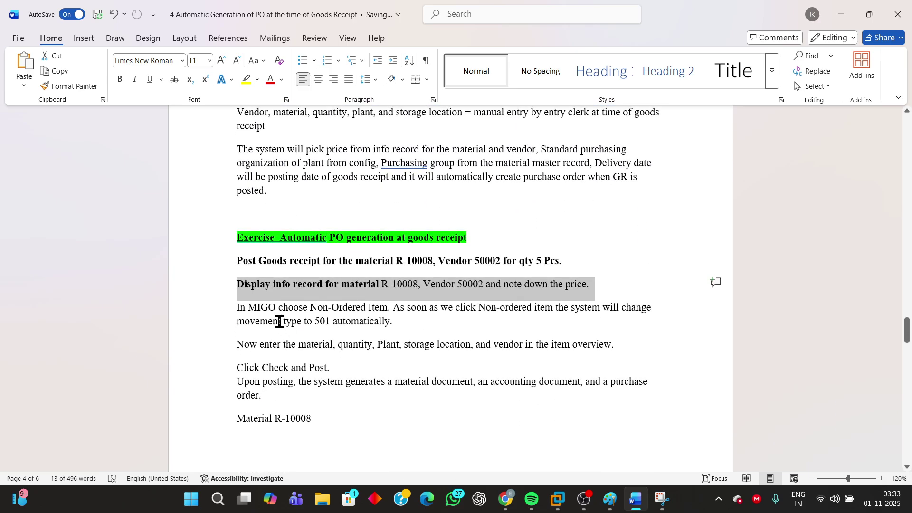
{"action": "left_click", "coordinate": [266, 338]}
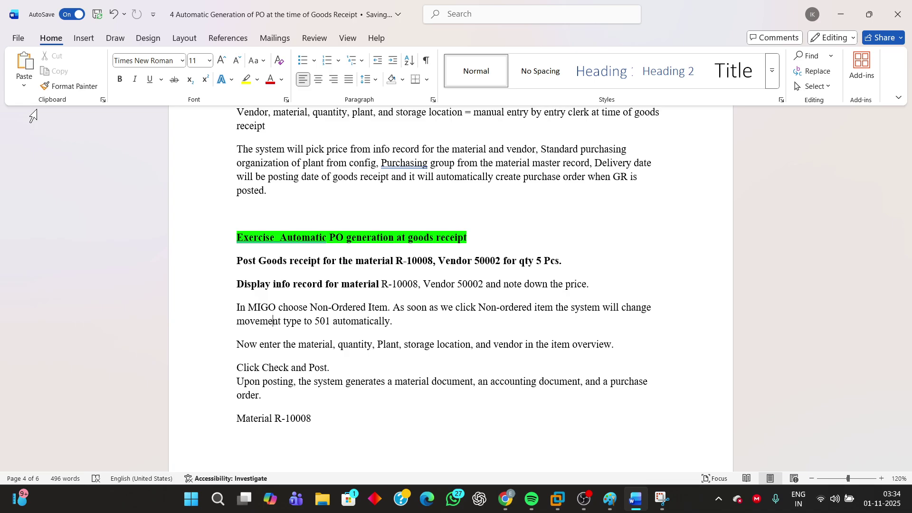
Switch to SAP, start MIGO - Goods Movement, and check the available actions and reference documents, keeping Goods Receipt and Purchase Order
{"action": "mouse_move", "coordinate": [562, 508]}
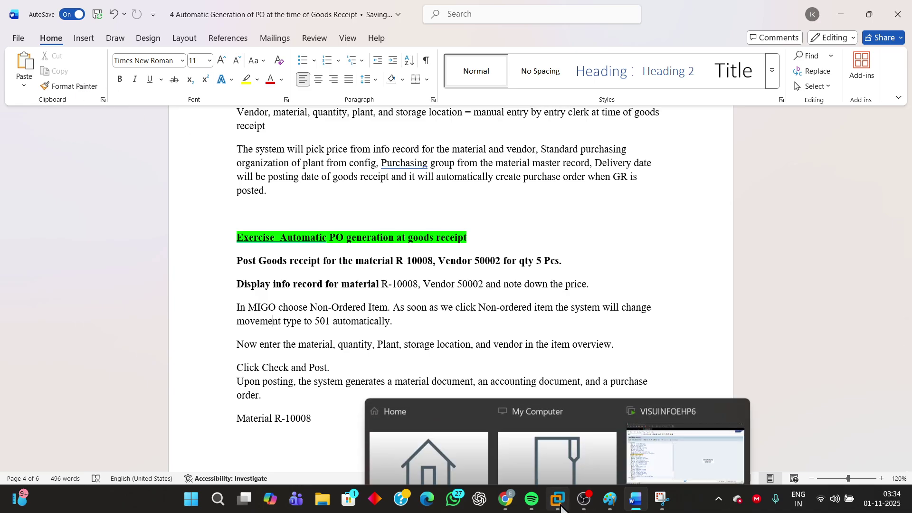
{"action": "left_click", "coordinate": [674, 424]}
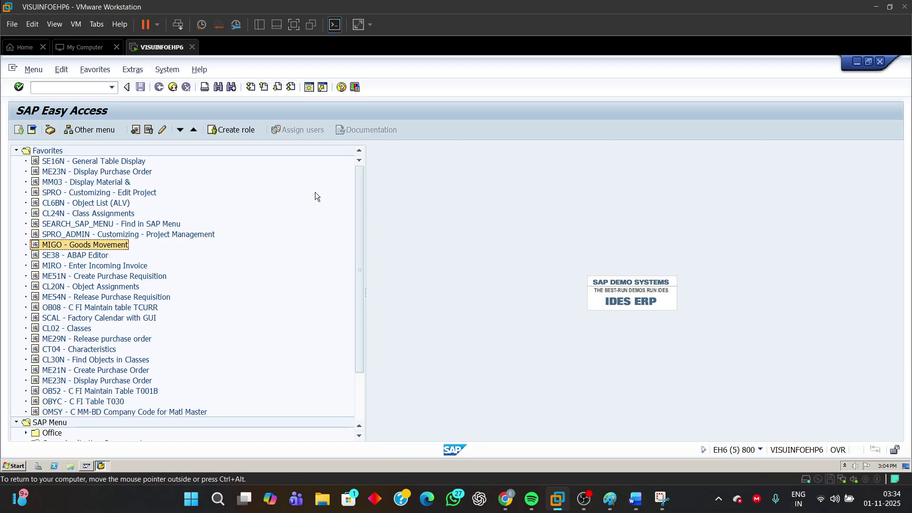
{"action": "double_click", "coordinate": [77, 246]}
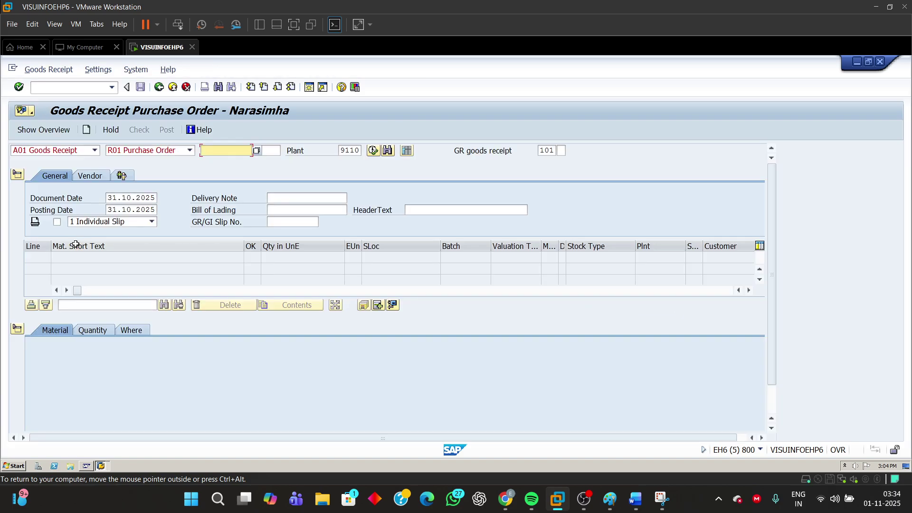
{"action": "left_click", "coordinate": [94, 150]}
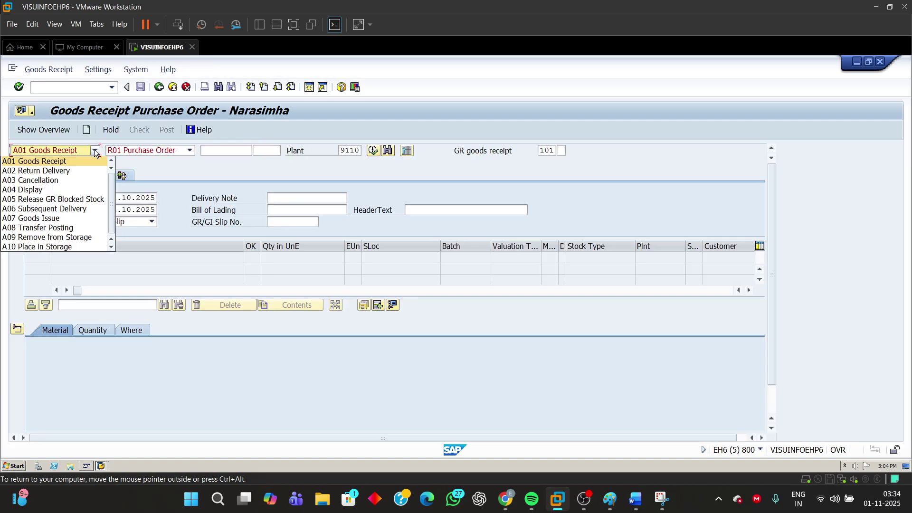
{"action": "left_click", "coordinate": [95, 150]}
{"action": "left_click", "coordinate": [190, 151]}
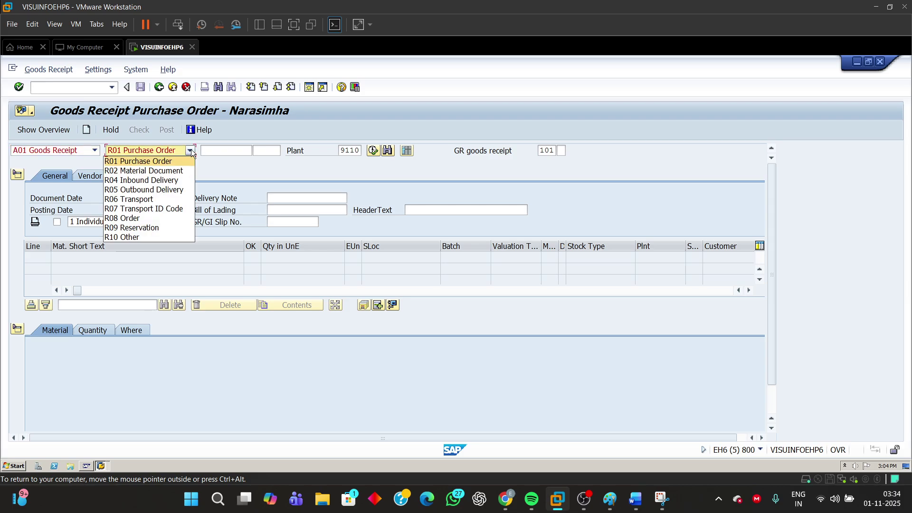
{"action": "left_click", "coordinate": [191, 150]}
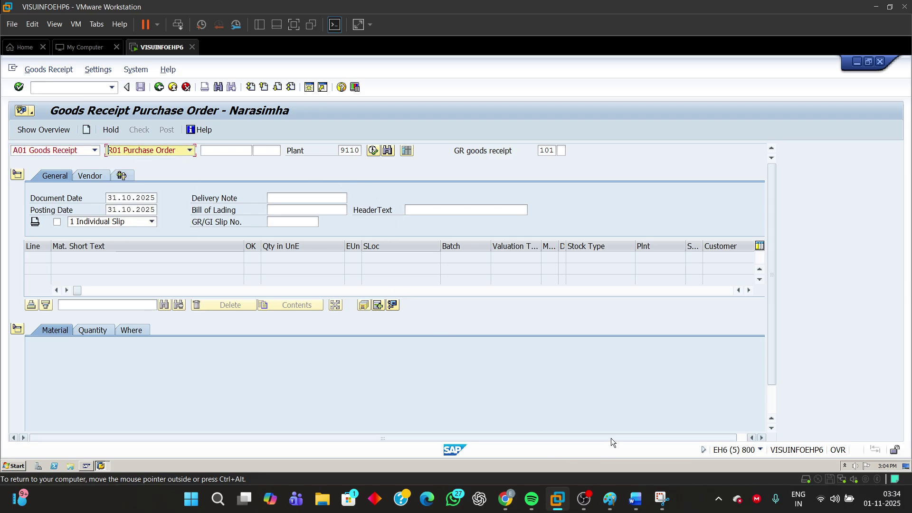
Switch to the Word document, review the MIGO instructions for a non-ordered item, and return to SAP
{"action": "mouse_move", "coordinate": [635, 498]}
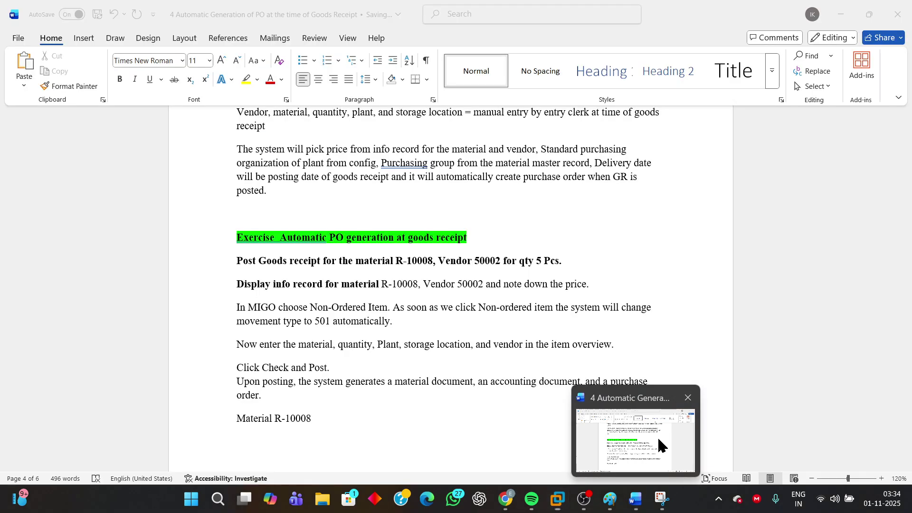
{"action": "left_click", "coordinate": [657, 437]}
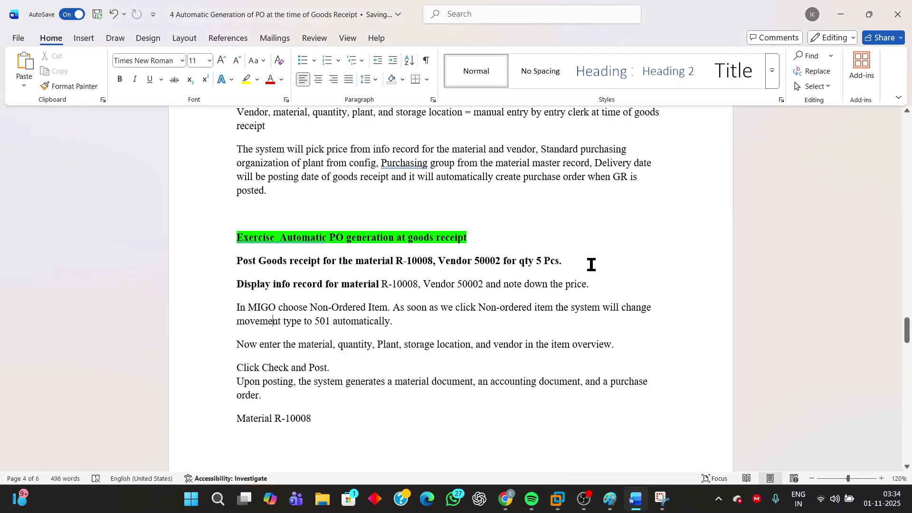
{"action": "left_click", "coordinate": [841, 15]}
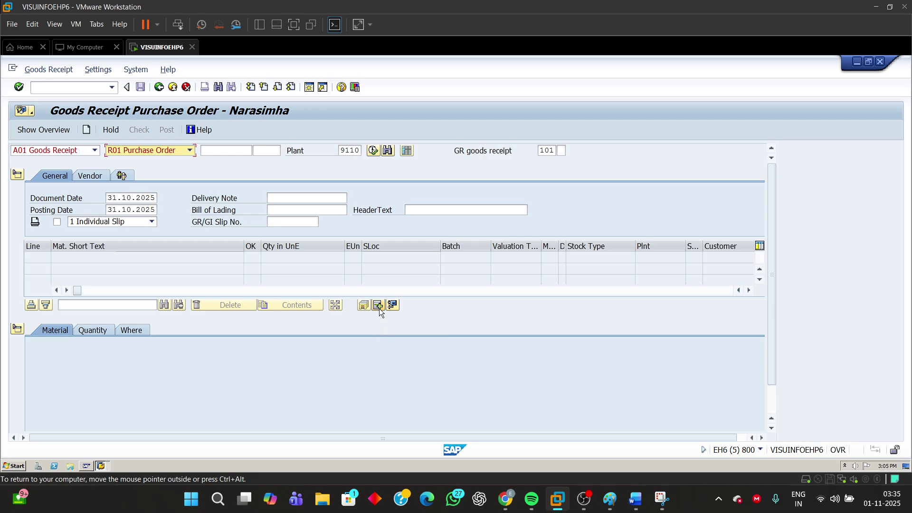
Add a non-ordered item to the goods receipt with material R-10008
{"action": "left_click", "coordinate": [379, 306]}
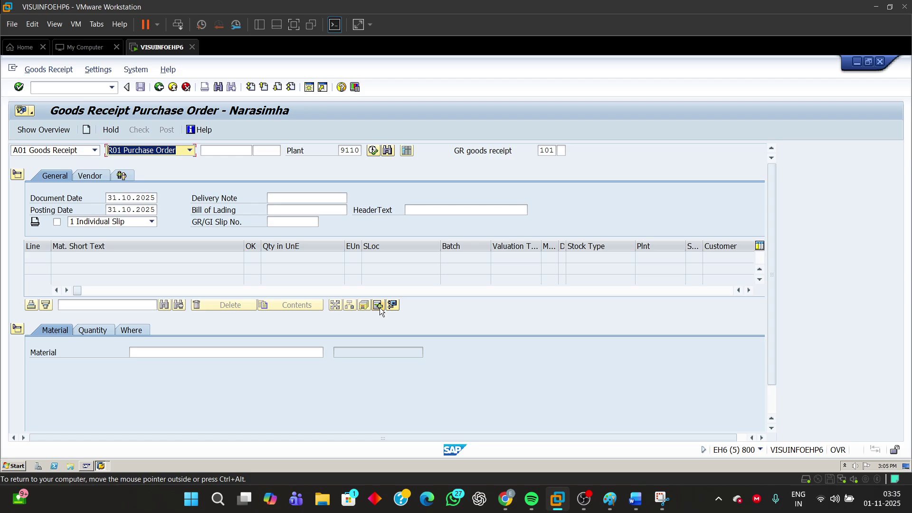
{"action": "left_click", "coordinate": [144, 352]}
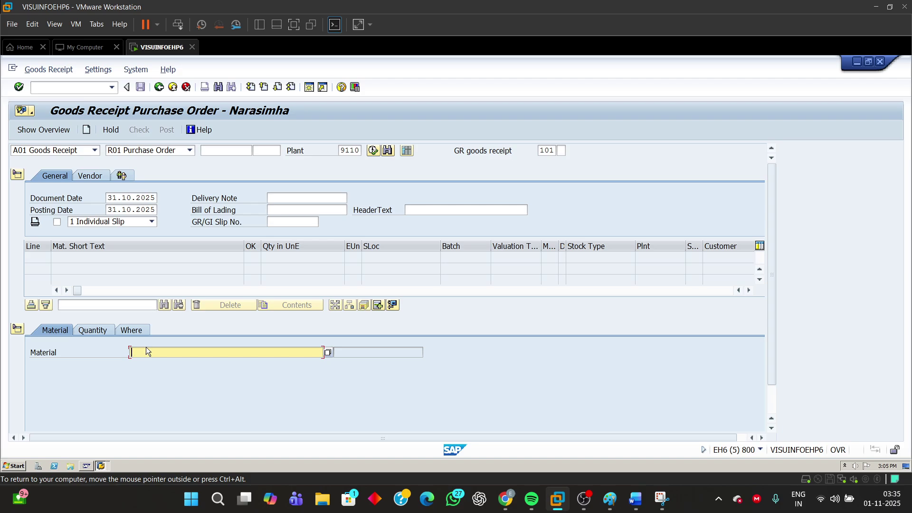
{"action": "left_click", "coordinate": [146, 353]}
{"action": "left_click", "coordinate": [146, 364]}
{"action": "key", "text": "Return"}
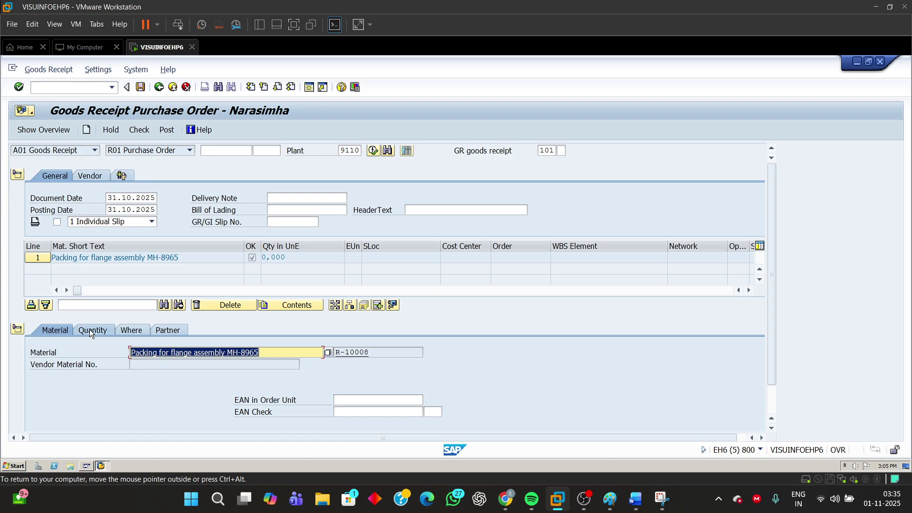
Set the item's quantity in unit of entry to 5
{"action": "left_click", "coordinate": [90, 332]}
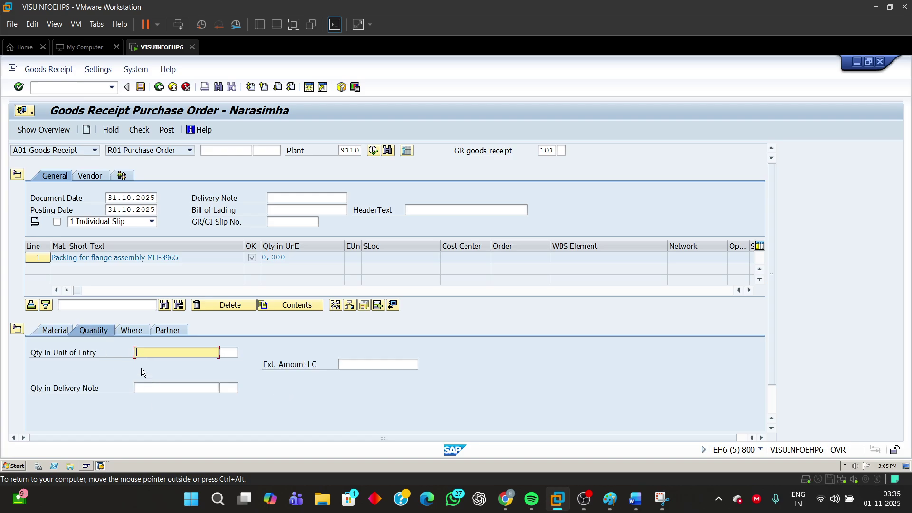
{"action": "type", "text": "5"}
{"action": "key", "text": "Return"}
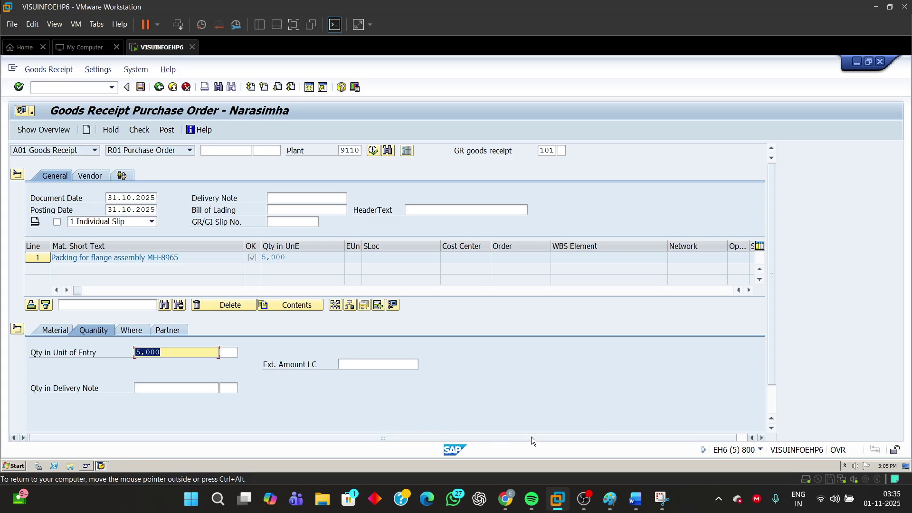
Check the vendor and quantity in the Word exercise, and return to SAP to open the item's Where details
{"action": "mouse_move", "coordinate": [635, 498]}
{"action": "left_click", "coordinate": [633, 452]}
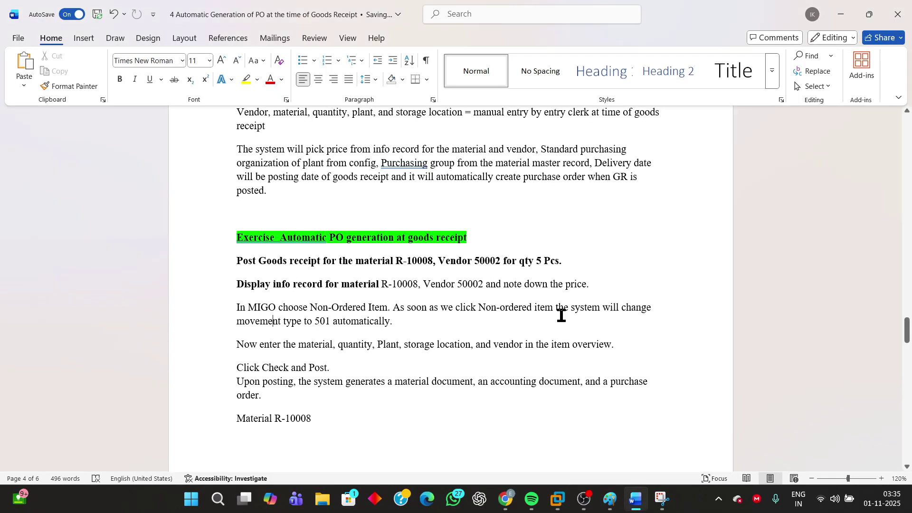
{"action": "left_click_drag", "start_coordinate": [565, 261], "coordinate": [470, 265]}
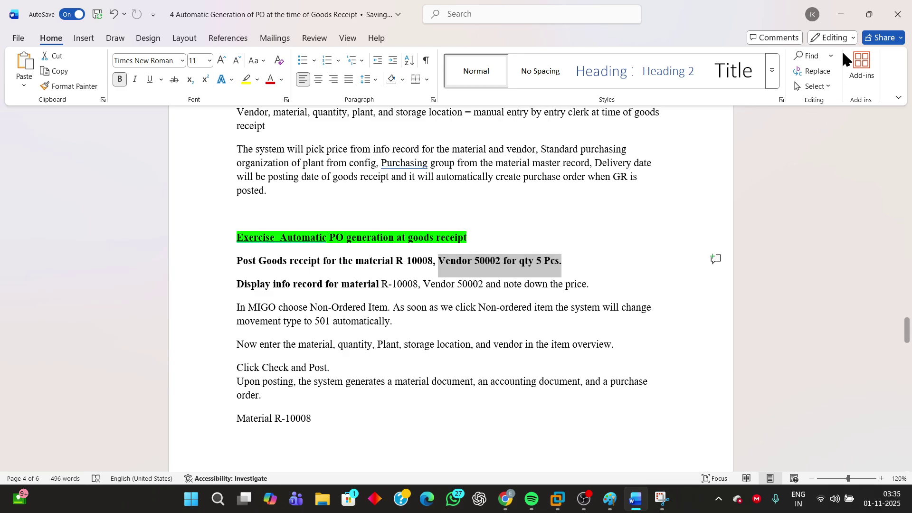
{"action": "left_click", "coordinate": [841, 18]}
{"action": "left_click", "coordinate": [131, 330]}
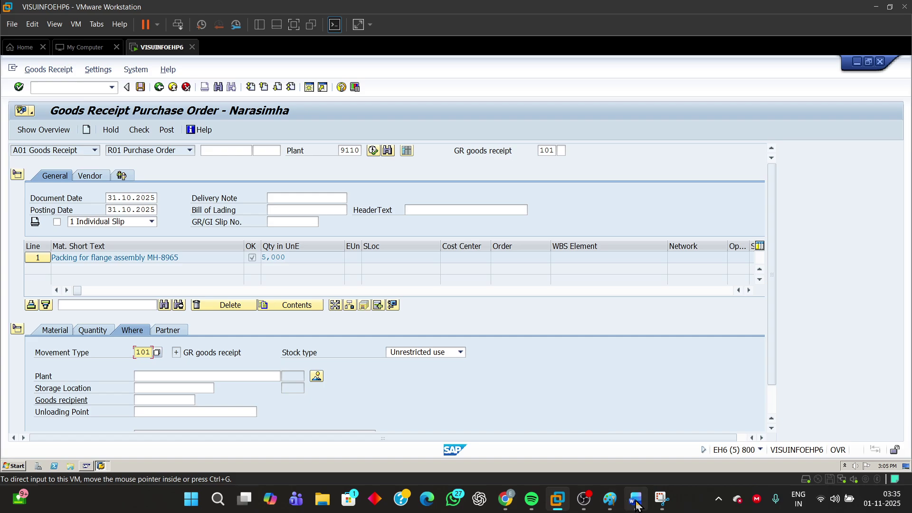
Switch to the Word document and append "In plant 9110, storage location 1000." to the exercise's goods receipt instruction
{"action": "left_click", "coordinate": [634, 442]}
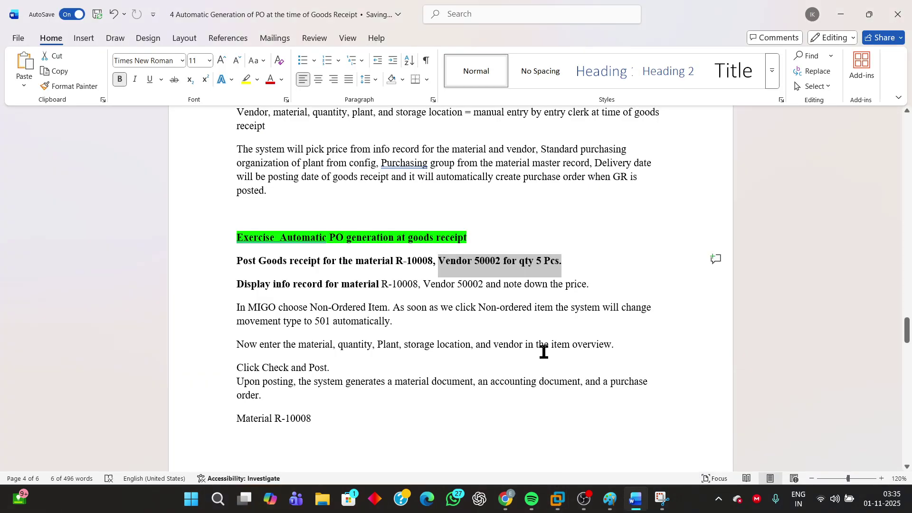
{"action": "left_click", "coordinate": [575, 263]}
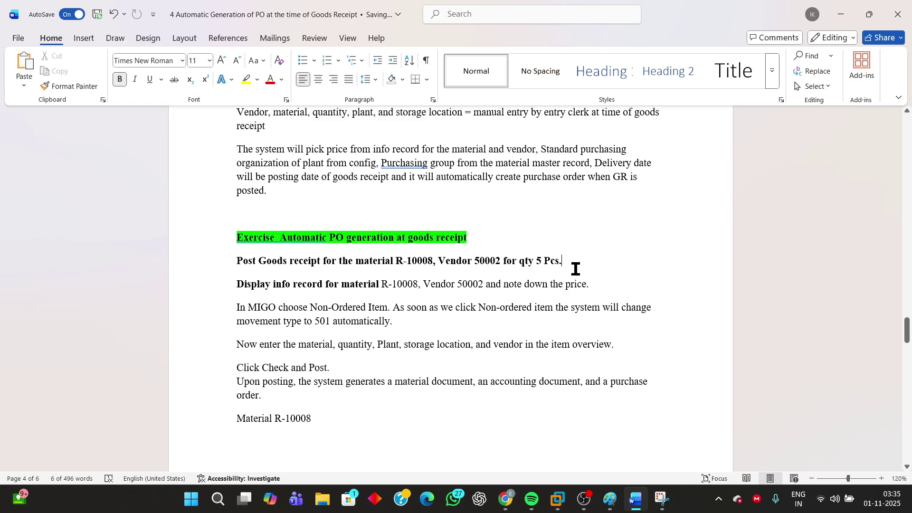
{"action": "scroll", "coordinate": [593, 275], "scroll_direction": "down", "scroll_amount": 1}
{"action": "type", "text": "In "}
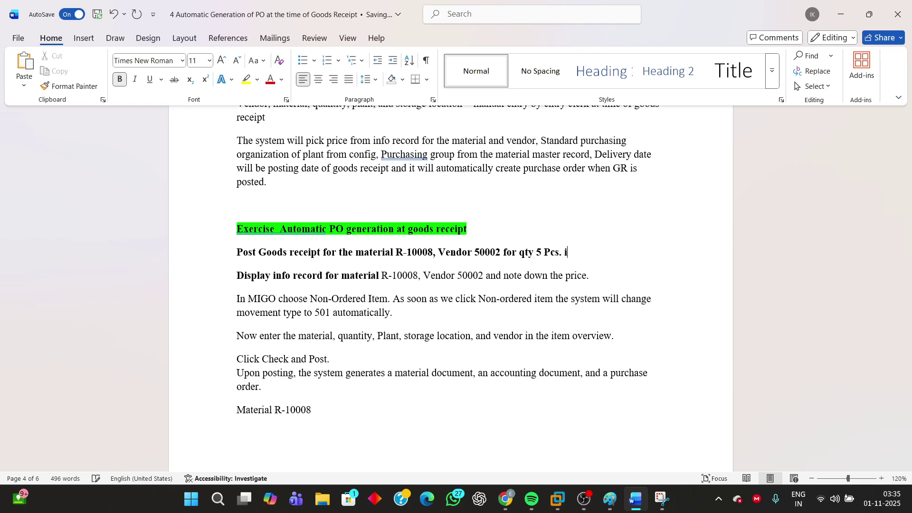
{"action": "type", "text": "plant 9110"}
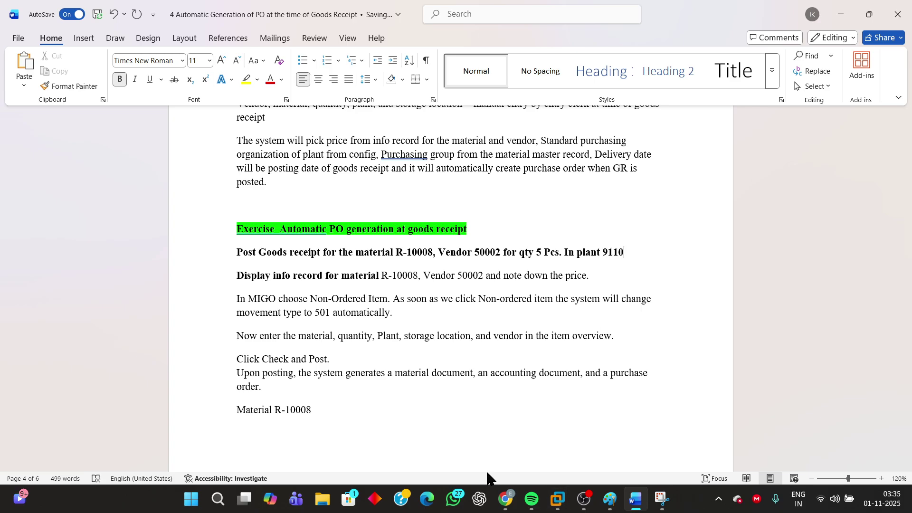
{"action": "mouse_move", "coordinate": [505, 499]}
{"action": "type", "text": ", st"}
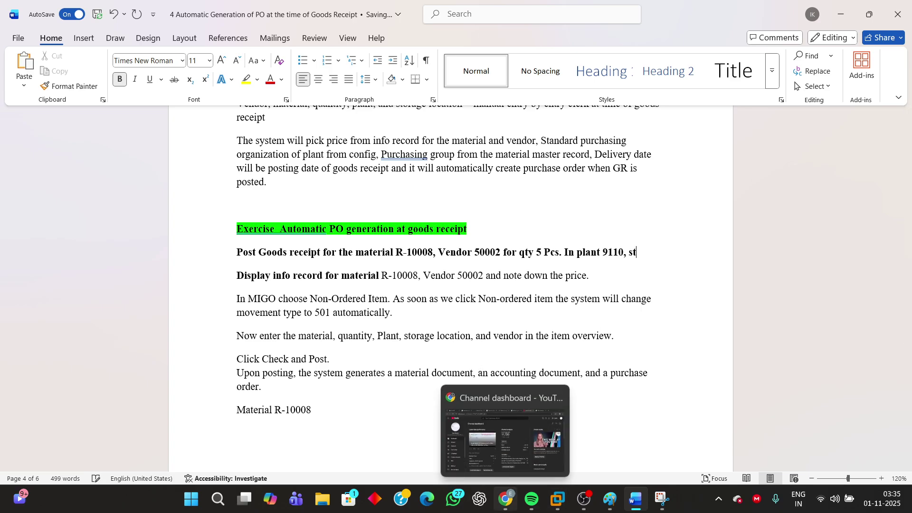
{"action": "type", "text": "orage lo"}
{"action": "type", "text": "ca"}
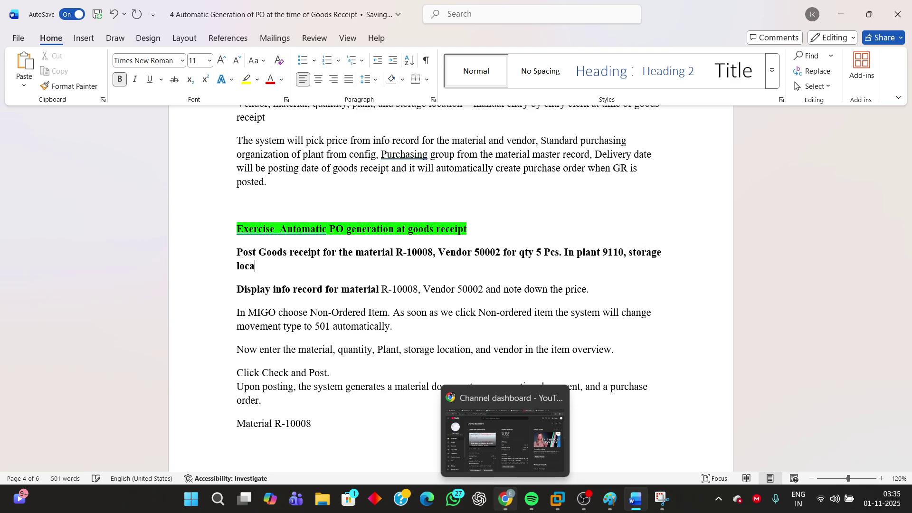
{"action": "type", "text": "tion 1000."}
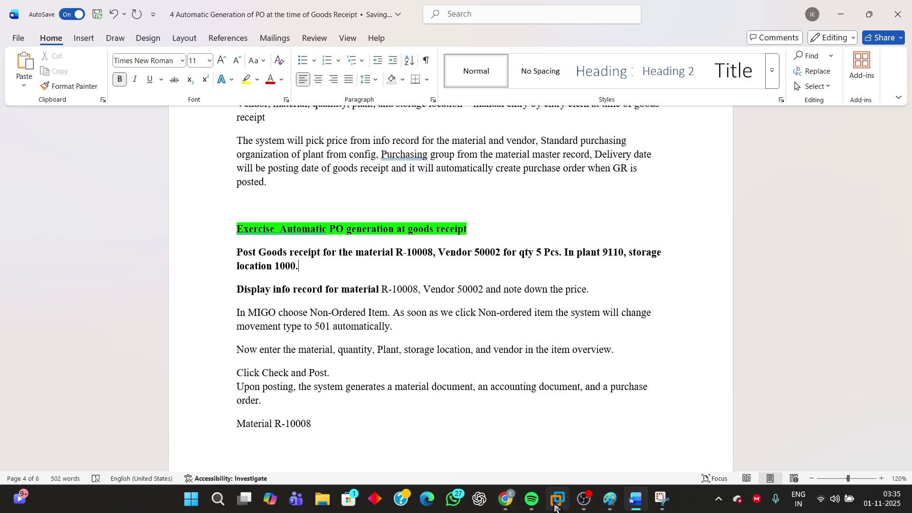
Return to SAP and set the item's plant to 9110 and its storage location to 1000
{"action": "mouse_move", "coordinate": [554, 504]}
{"action": "left_click", "coordinate": [636, 447]}
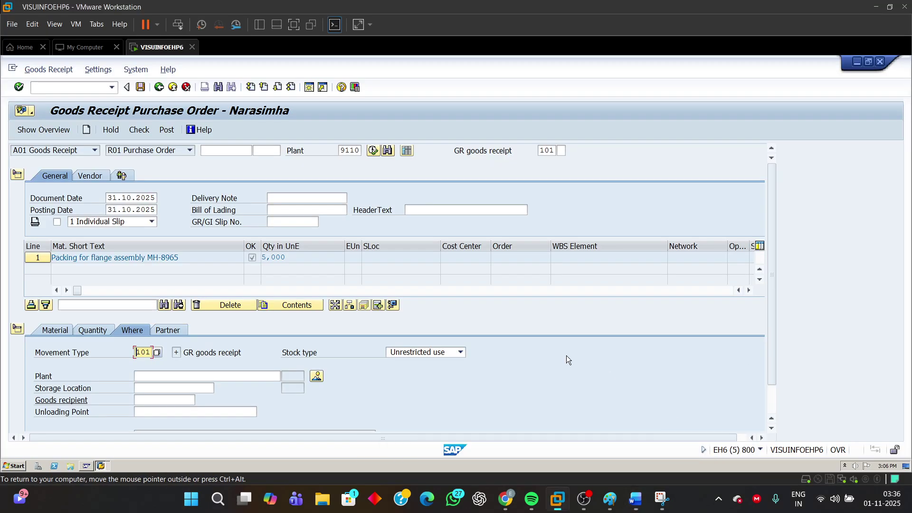
{"action": "left_click", "coordinate": [153, 375]}
{"action": "type", "text": "1"}
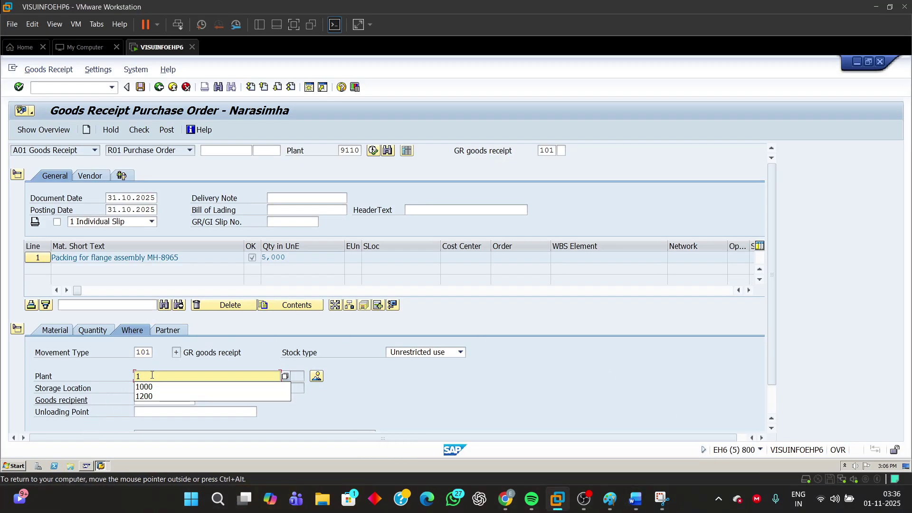
{"action": "key", "text": "BackSpace"}
{"action": "type", "text": "911"}
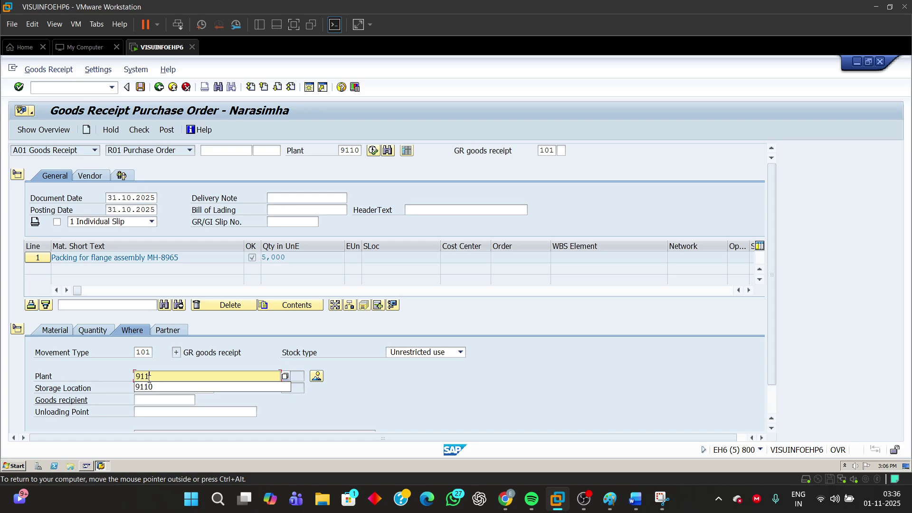
{"action": "left_click", "coordinate": [144, 387]}
{"action": "left_click", "coordinate": [143, 388]}
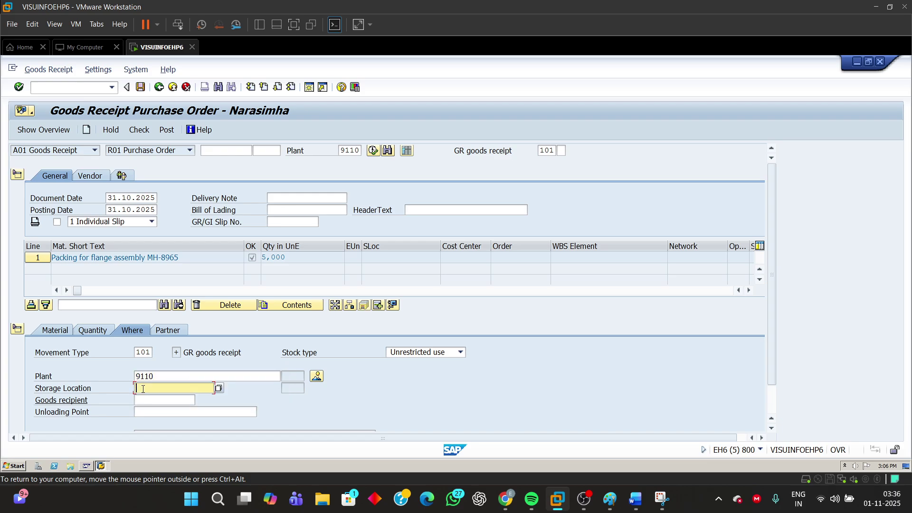
{"action": "type", "text": "1000"}
{"action": "key", "text": "Return"}
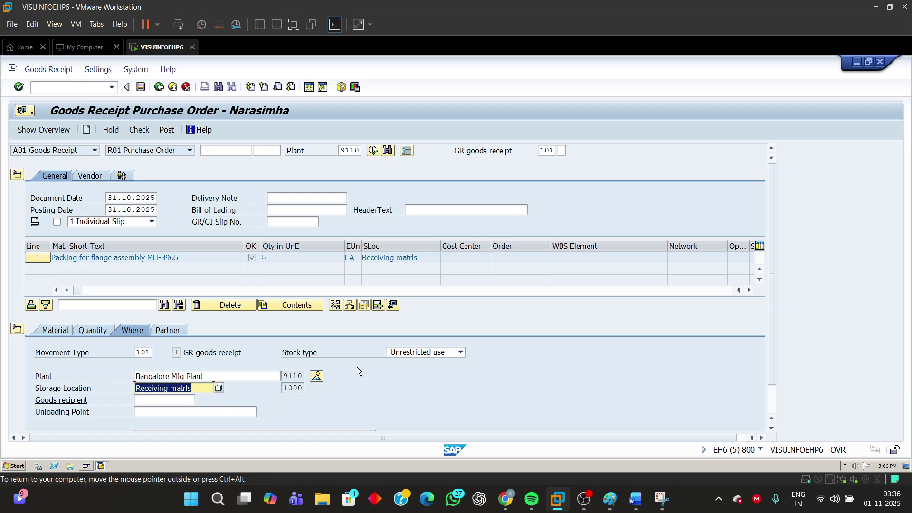
Assign vendor 50002 as the item's partner and enter 12345 as the delivery note in the goods receipt header
{"action": "left_click", "coordinate": [168, 330]}
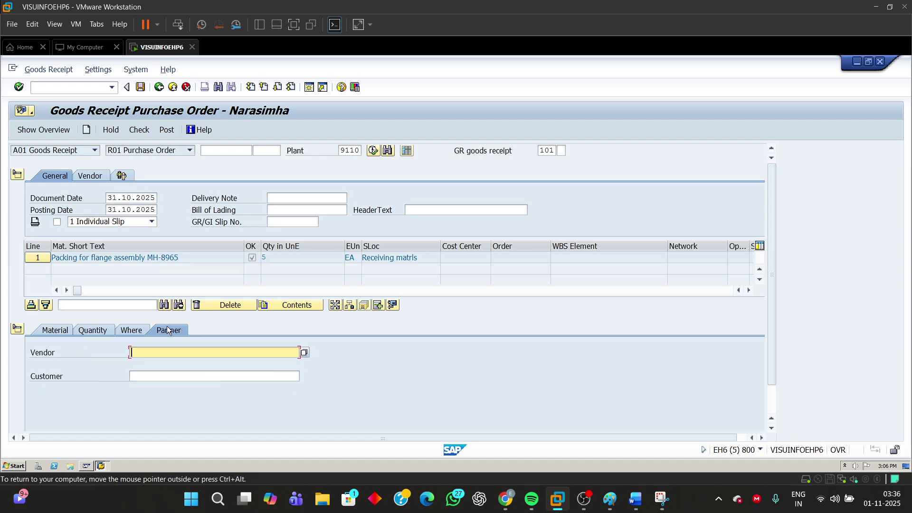
{"action": "type", "text": "50002"}
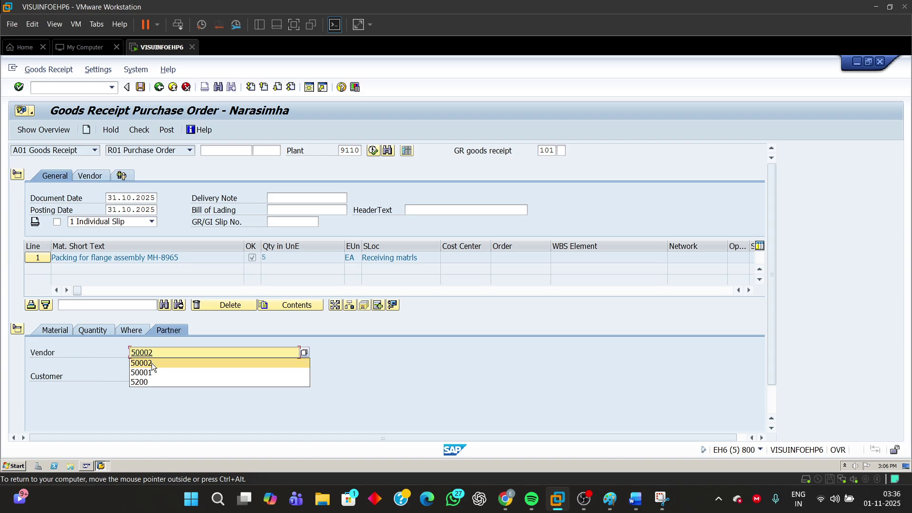
{"action": "left_click", "coordinate": [152, 363]}
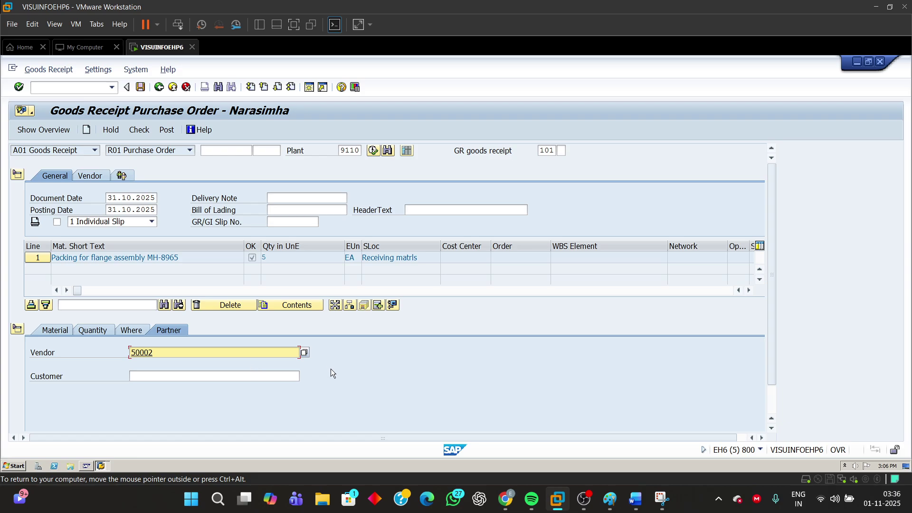
{"action": "left_click", "coordinate": [291, 196]}
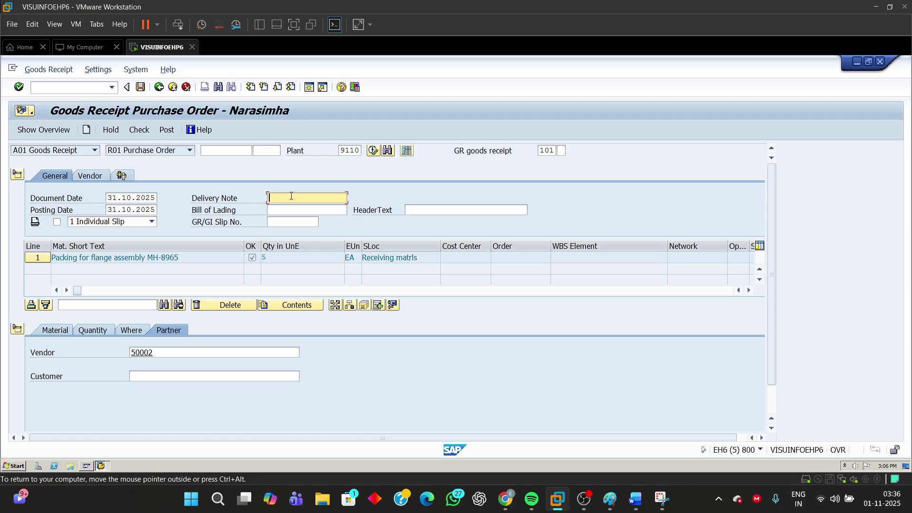
{"action": "type", "text": "12345"}
{"action": "key", "text": "Return"}
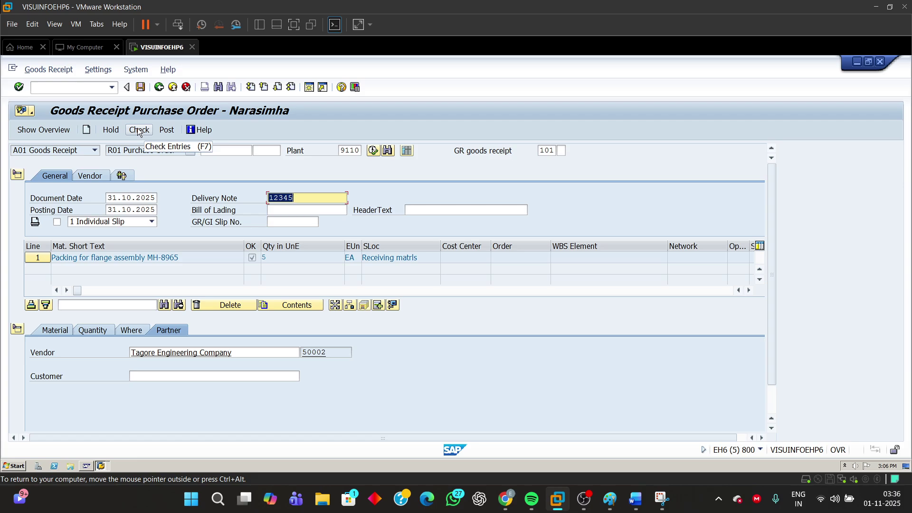
Mark the item as OK, check the goods receipt's entries and post it
{"action": "scroll", "coordinate": [770, 317], "scroll_direction": "down", "scroll_amount": 3}
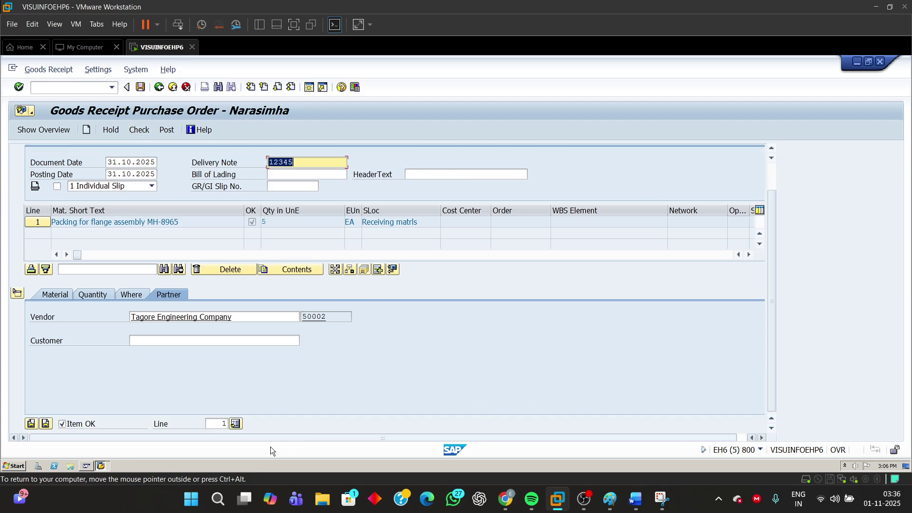
{"action": "left_click", "coordinate": [63, 425]}
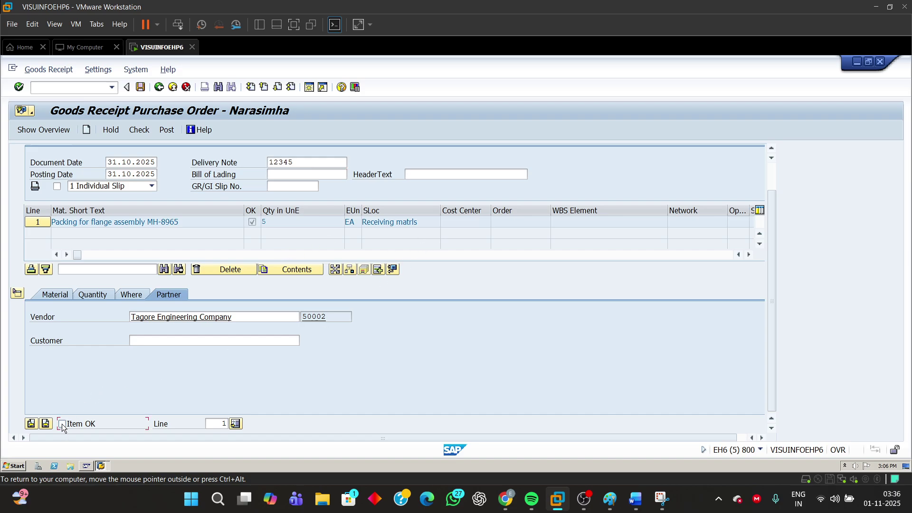
{"action": "left_click", "coordinate": [139, 130]}
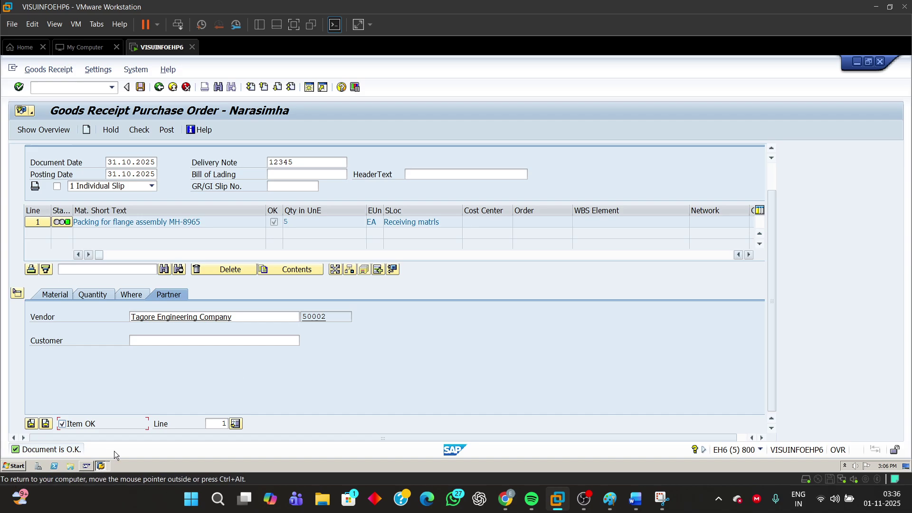
{"action": "left_click", "coordinate": [166, 132]}
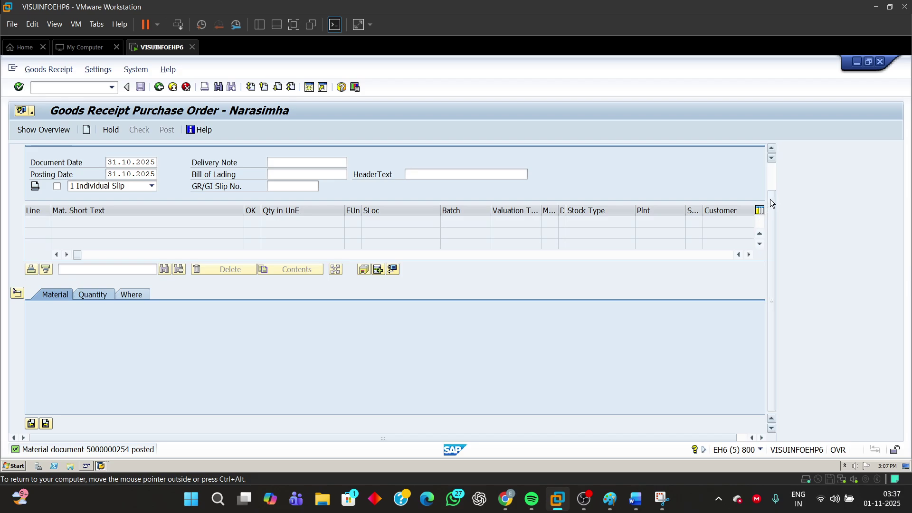
Switch the transaction to A04 Display for R02 Material Document and display the goods receipt just posted
{"action": "left_click_drag", "start_coordinate": [772, 204], "coordinate": [771, 162]}
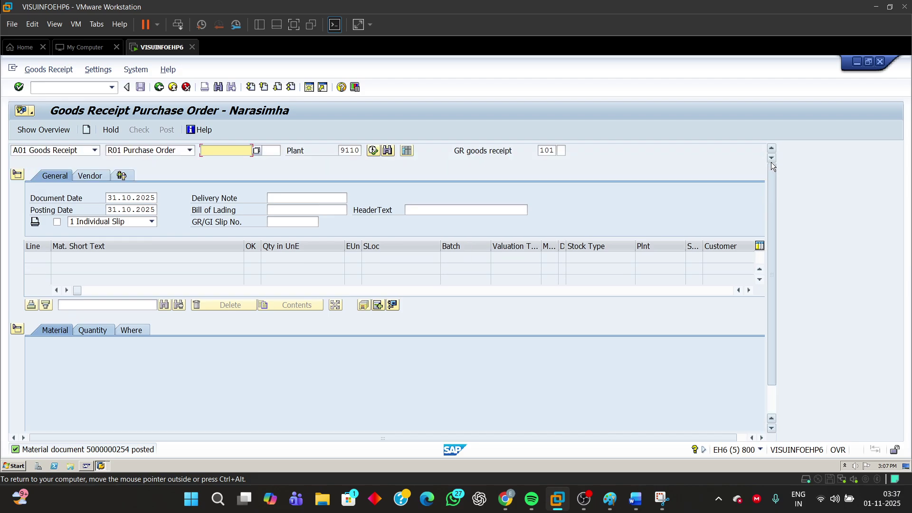
{"action": "left_click", "coordinate": [95, 150]}
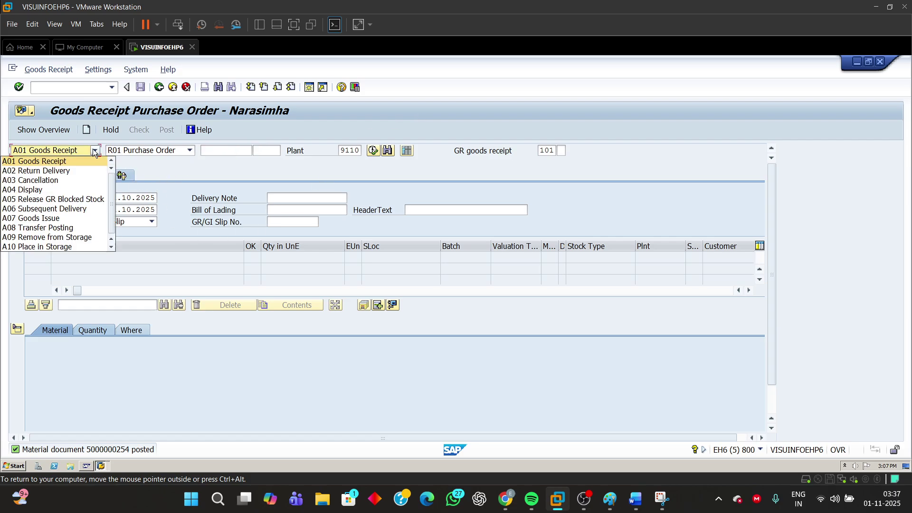
{"action": "left_click", "coordinate": [30, 190]}
{"action": "left_click", "coordinate": [207, 150]}
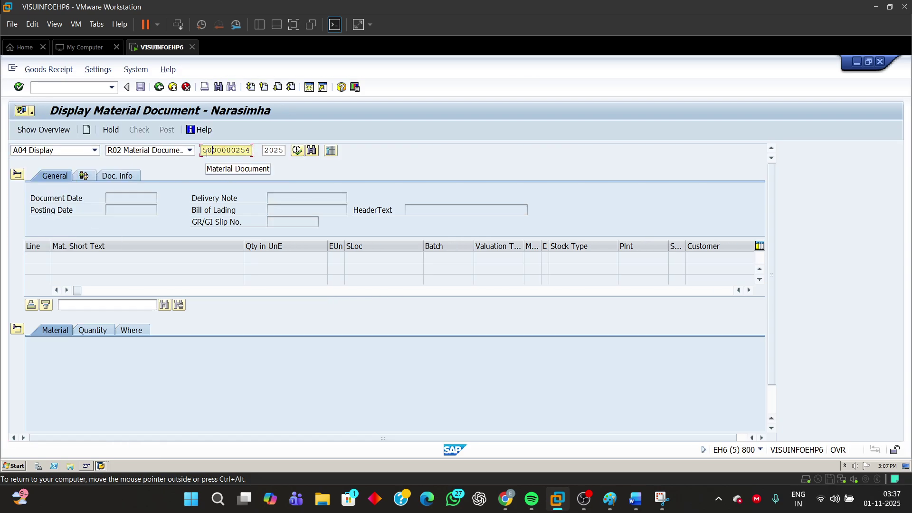
{"action": "left_click_drag", "start_coordinate": [204, 151], "coordinate": [274, 154]}
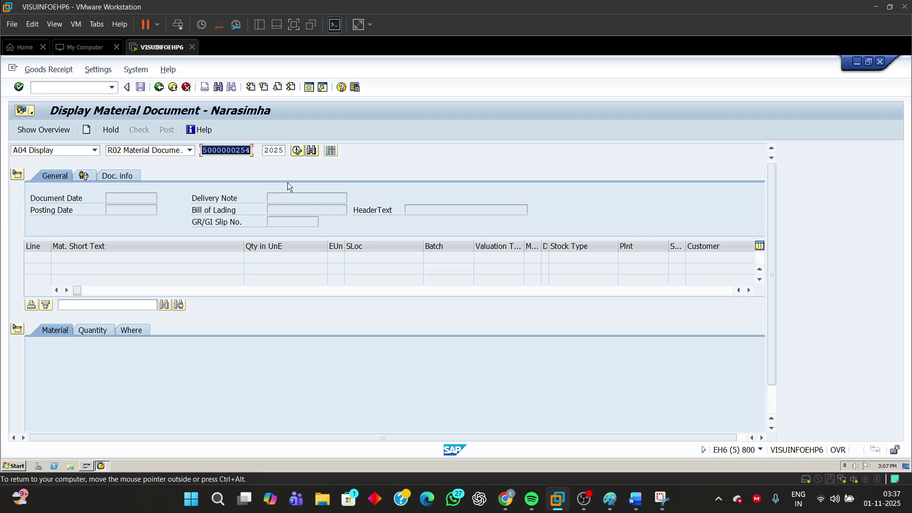
{"action": "key", "text": "Return"}
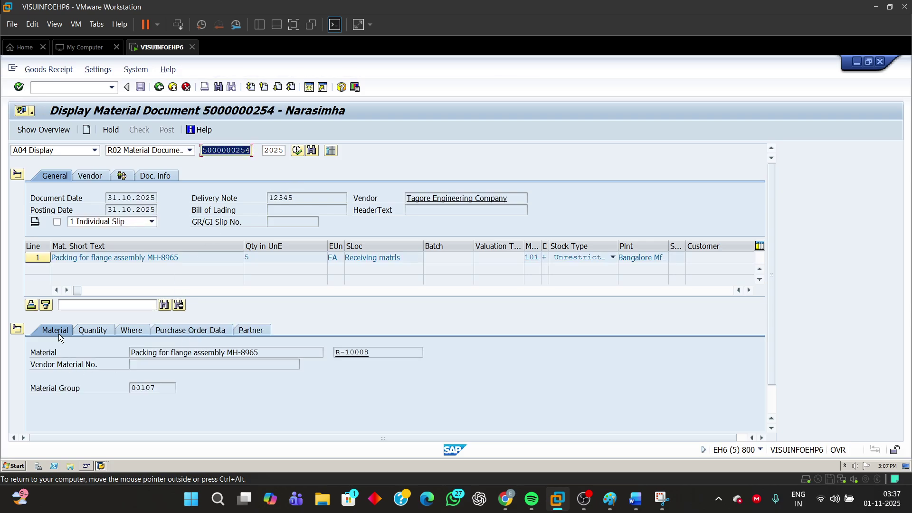
Show the item's purchase order data in the material document and open the linked purchase order
{"action": "left_click", "coordinate": [183, 335]}
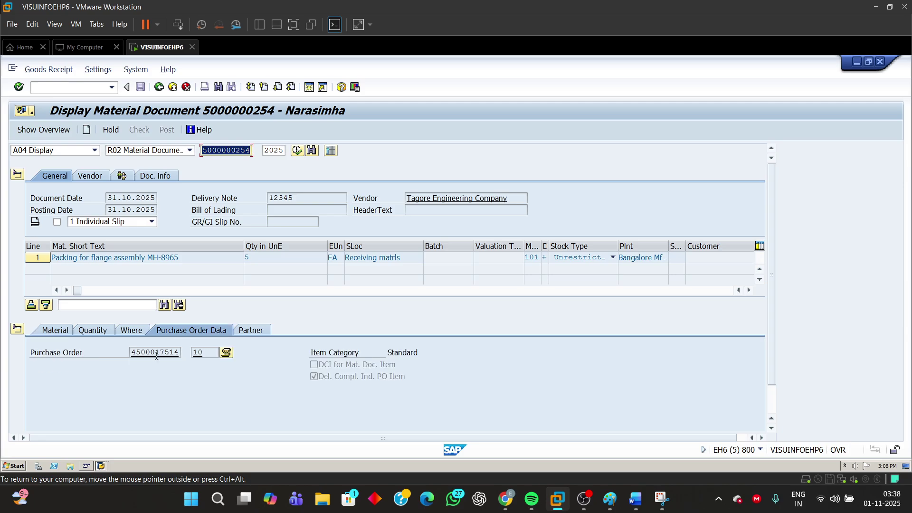
{"action": "left_click_drag", "start_coordinate": [131, 354], "coordinate": [179, 352]}
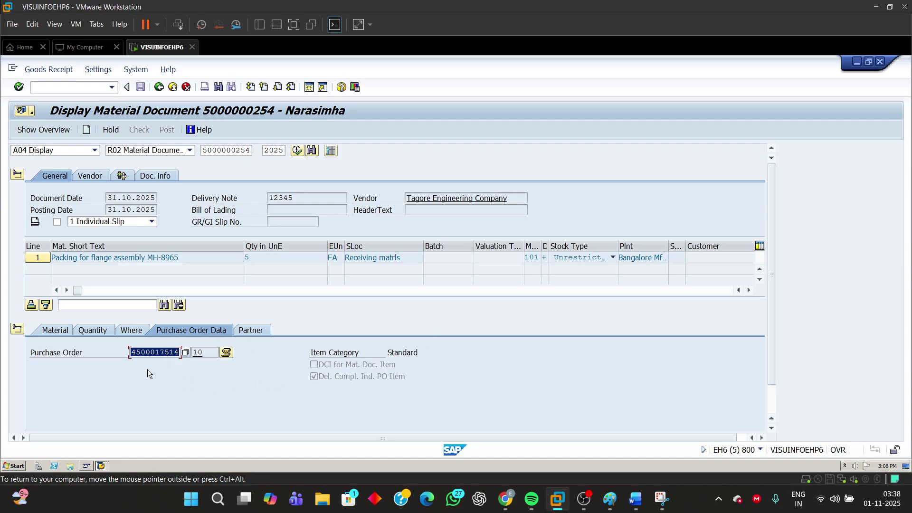
{"action": "left_click", "coordinate": [150, 357]}
{"action": "left_click", "coordinate": [208, 352]}
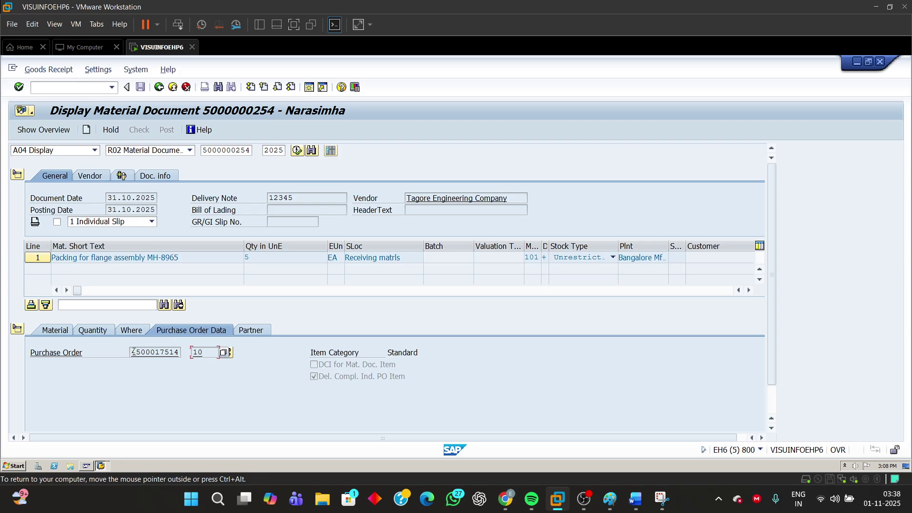
{"action": "left_click_drag", "start_coordinate": [134, 352], "coordinate": [179, 352]}
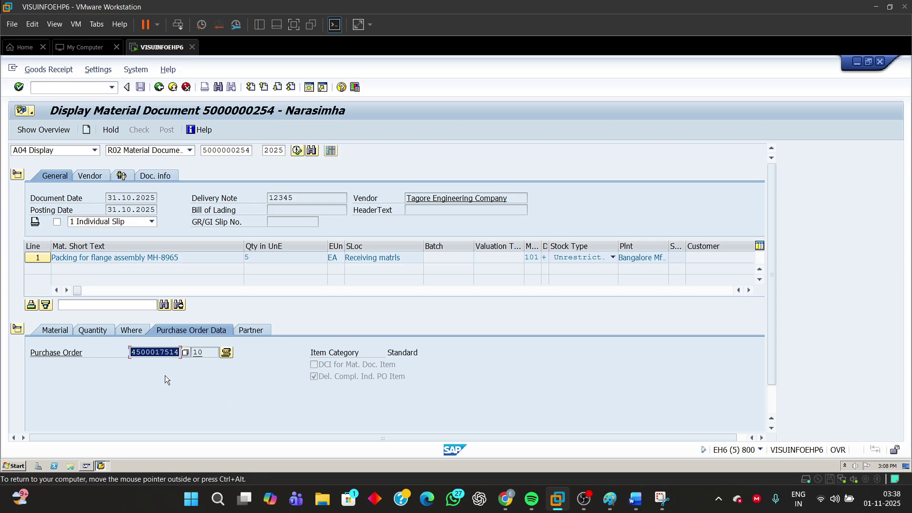
{"action": "left_click", "coordinate": [160, 357]}
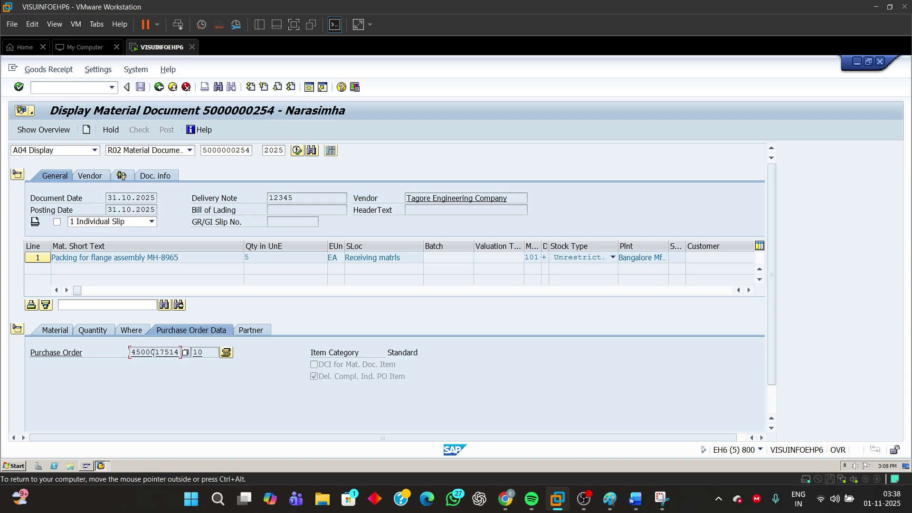
{"action": "double_click", "coordinate": [150, 352]}
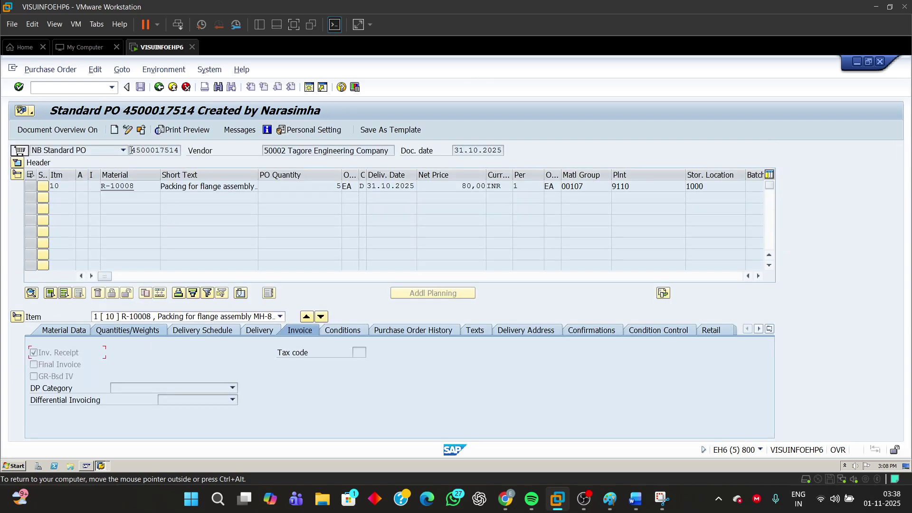
Check the purchase order's number and the delivery date of item 10
{"action": "left_click_drag", "start_coordinate": [131, 150], "coordinate": [180, 150]}
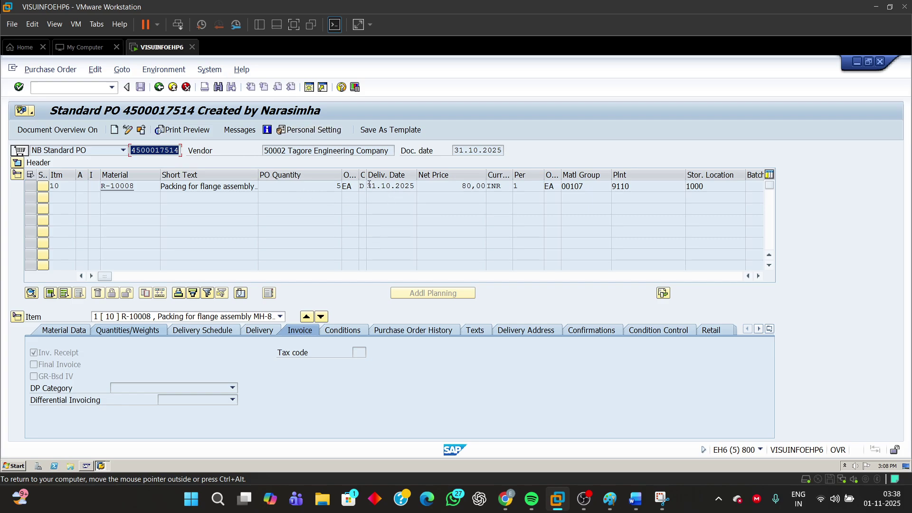
{"action": "left_click_drag", "start_coordinate": [369, 185], "coordinate": [447, 187]}
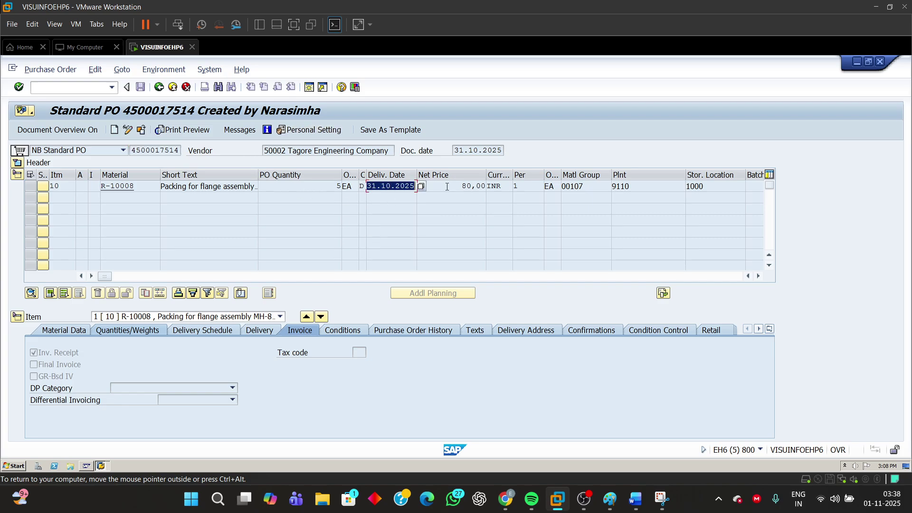
{"action": "left_click", "coordinate": [396, 185]}
Switch to the Word document, review the exercise's goods receipt and purchase order screenshots through the end, and return to SAP
{"action": "left_click", "coordinate": [636, 499]}
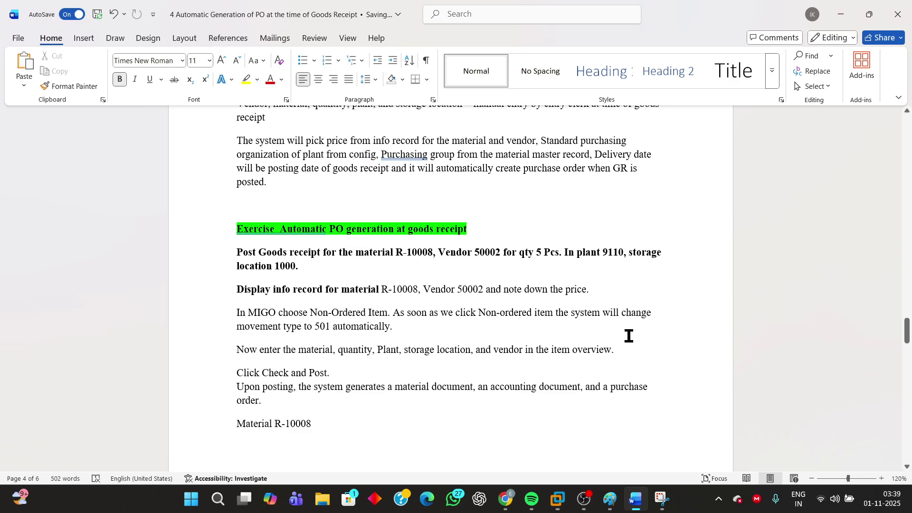
{"action": "scroll", "coordinate": [627, 336], "scroll_direction": "down", "scroll_amount": 3}
{"action": "scroll", "coordinate": [654, 338], "scroll_direction": "down", "scroll_amount": 12}
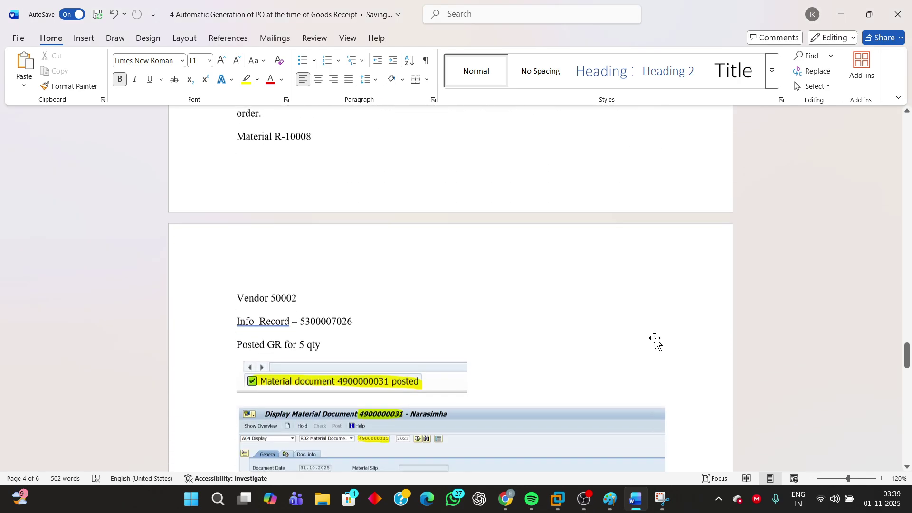
{"action": "left_click_drag", "start_coordinate": [908, 378], "coordinate": [910, 442]}
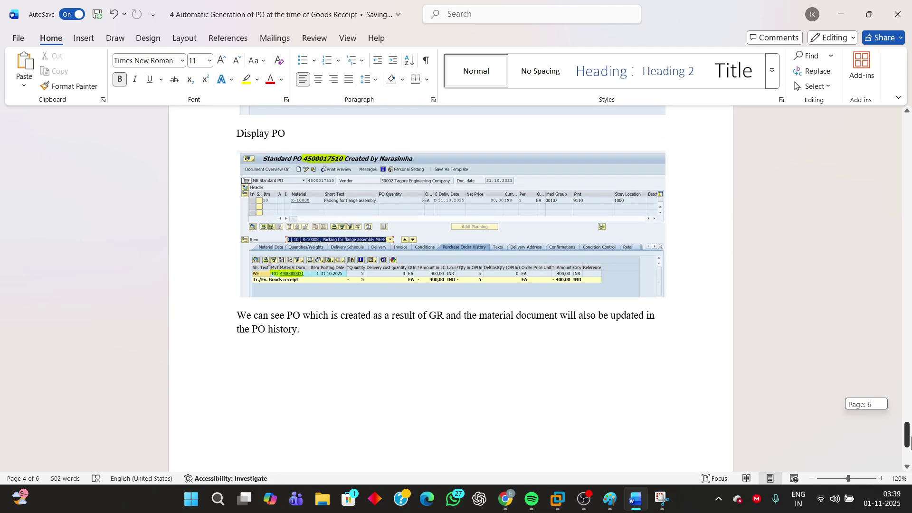
{"action": "left_click_drag", "start_coordinate": [910, 442], "coordinate": [910, 442]}
{"action": "left_click", "coordinate": [842, 14]}
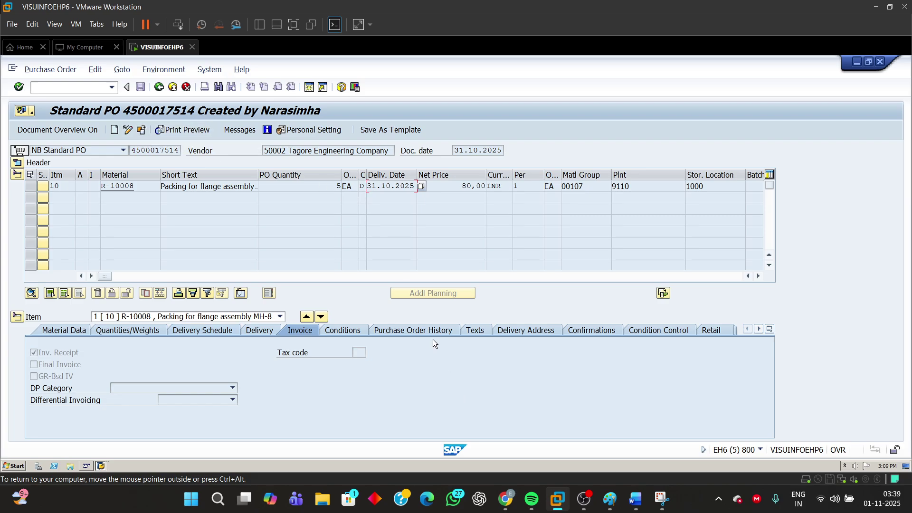
Display the item's purchase order history and open the goods receipt material document listed there
{"action": "left_click", "coordinate": [422, 331]}
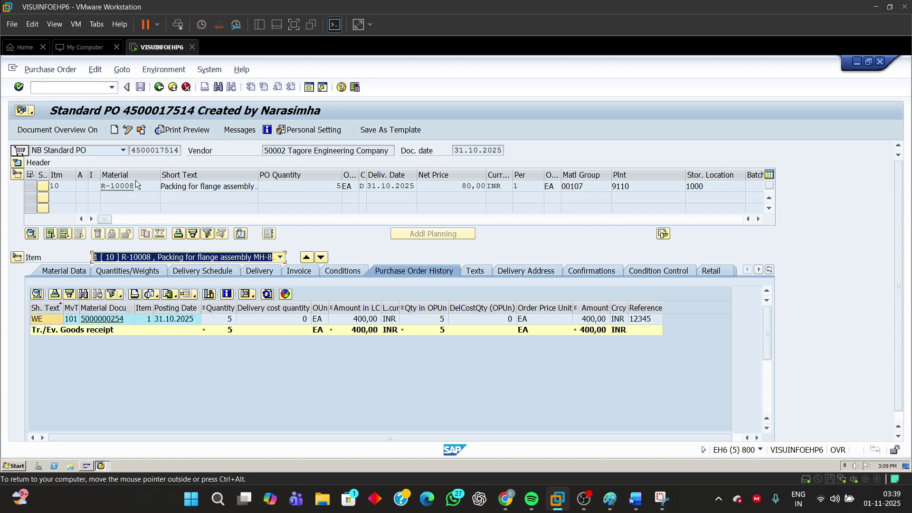
{"action": "left_click", "coordinate": [98, 324]}
{"action": "left_click", "coordinate": [98, 323]}
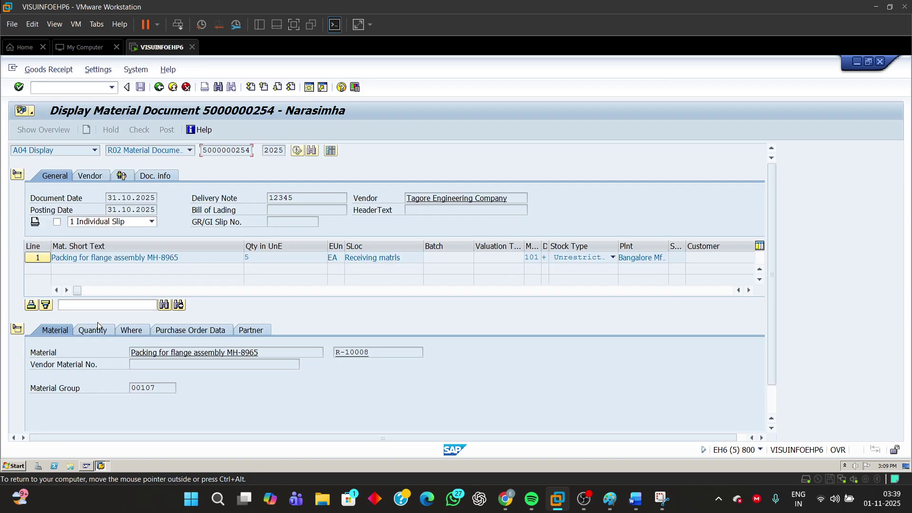
Open the FI document from the material document's document info, examine its number and account lines, and return to the purchase order
{"action": "left_click", "coordinate": [162, 176]}
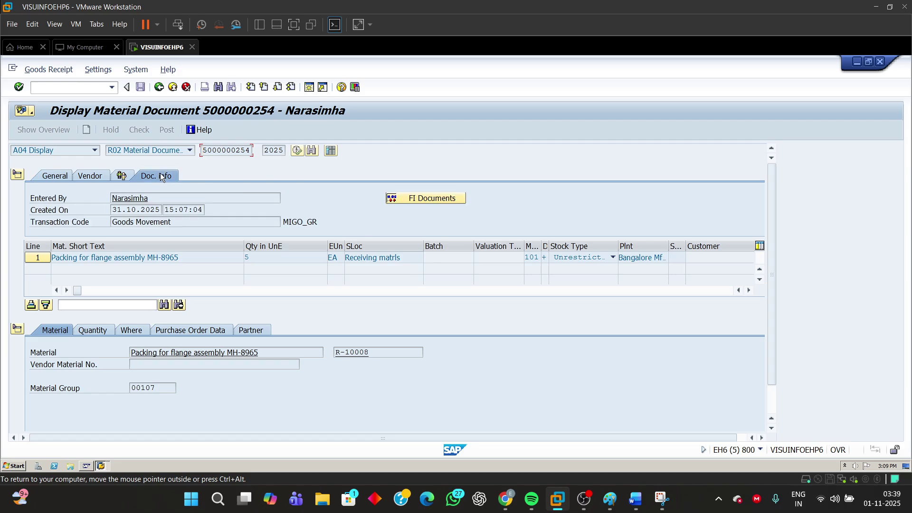
{"action": "left_click", "coordinate": [421, 199]}
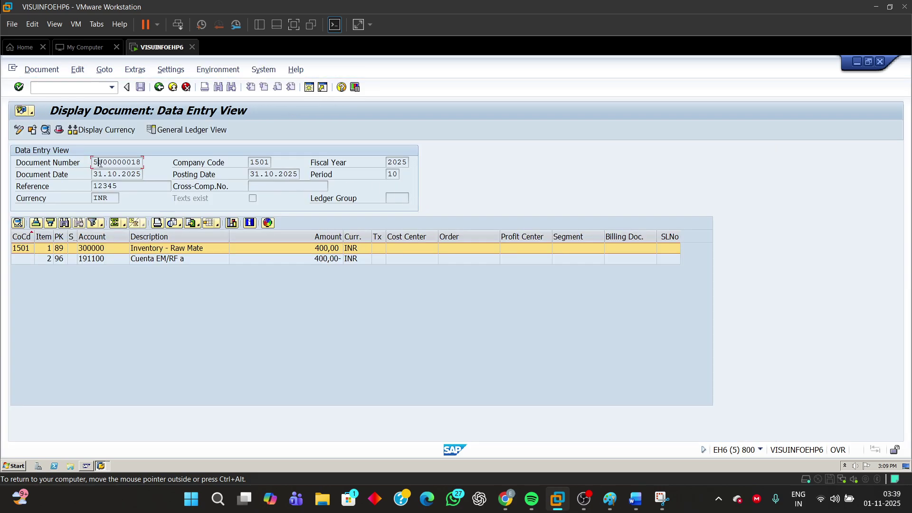
{"action": "double_click", "coordinate": [95, 163]}
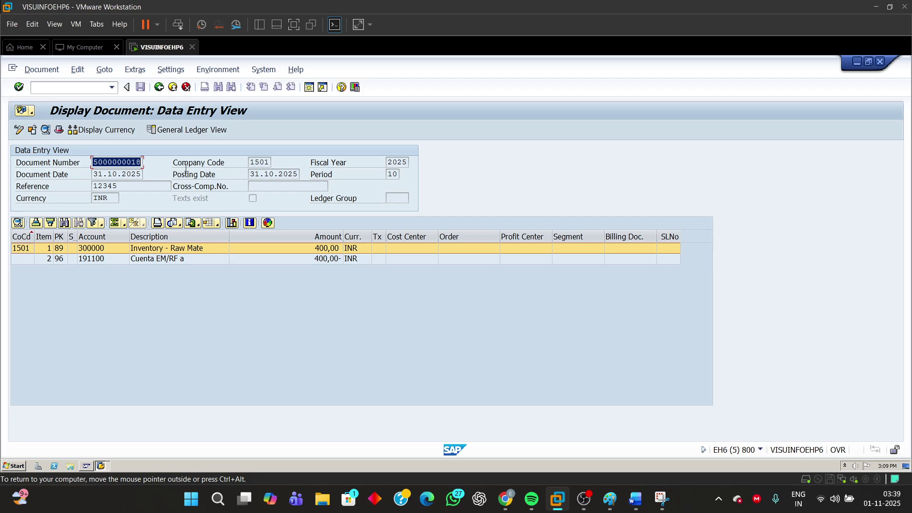
{"action": "left_click", "coordinate": [100, 260]}
{"action": "left_click", "coordinate": [98, 249]}
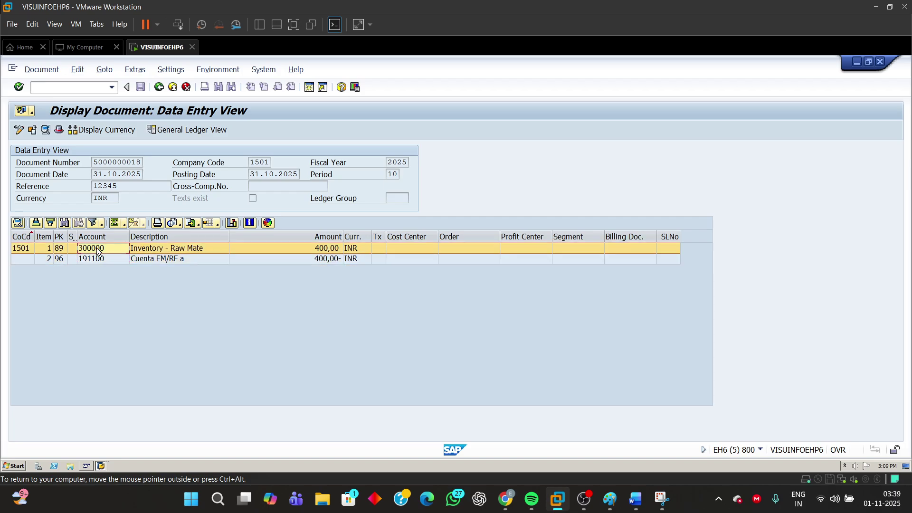
{"action": "left_click", "coordinate": [159, 87]}
{"action": "left_click", "coordinate": [161, 89]}
{"action": "left_click", "coordinate": [161, 90]}
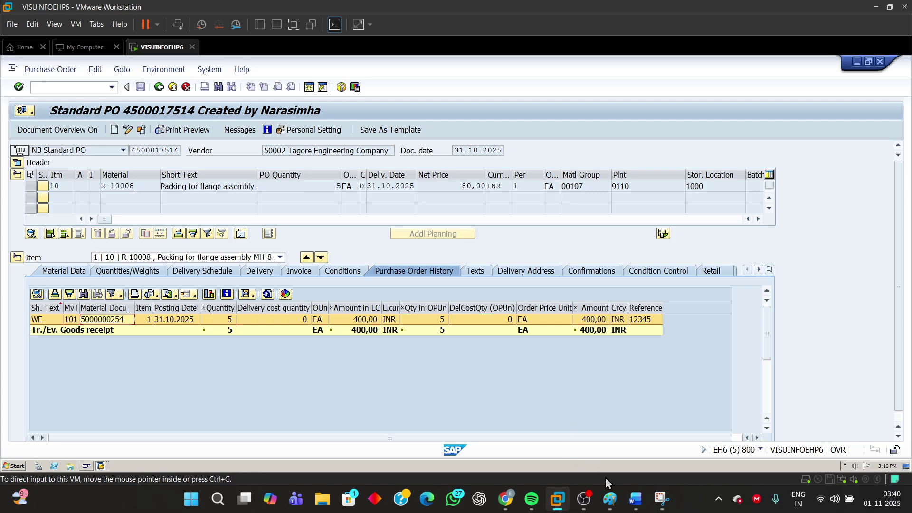
{"action": "mouse_move", "coordinate": [584, 499]}
{"action": "left_click", "coordinate": [578, 440]}
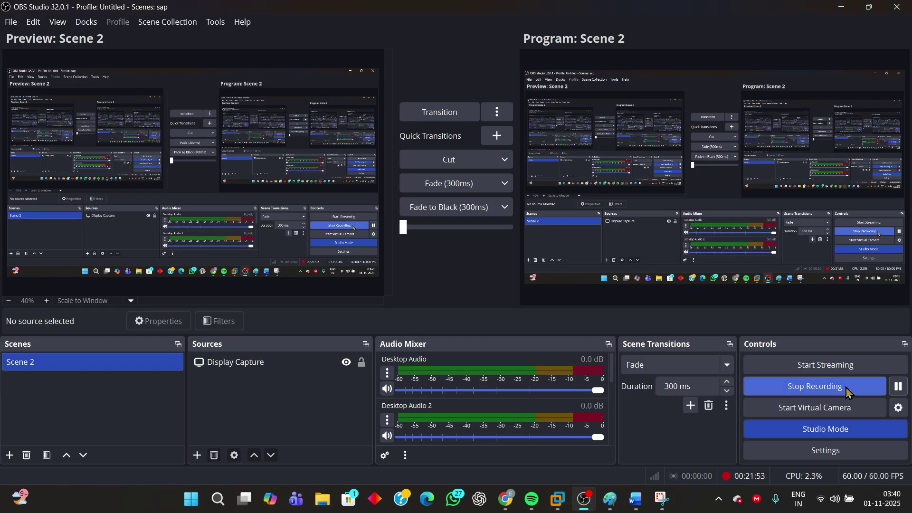